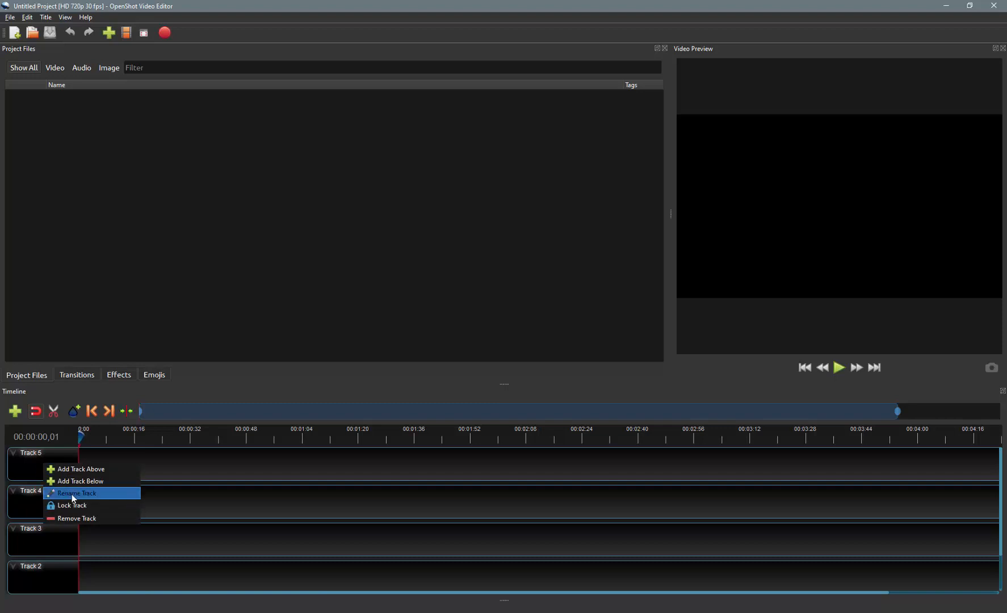
# Remove Track 5, Track 4 and Track 3 from the timeline, keeping only Track 2 and Track 1
pyautogui.click(70, 517)
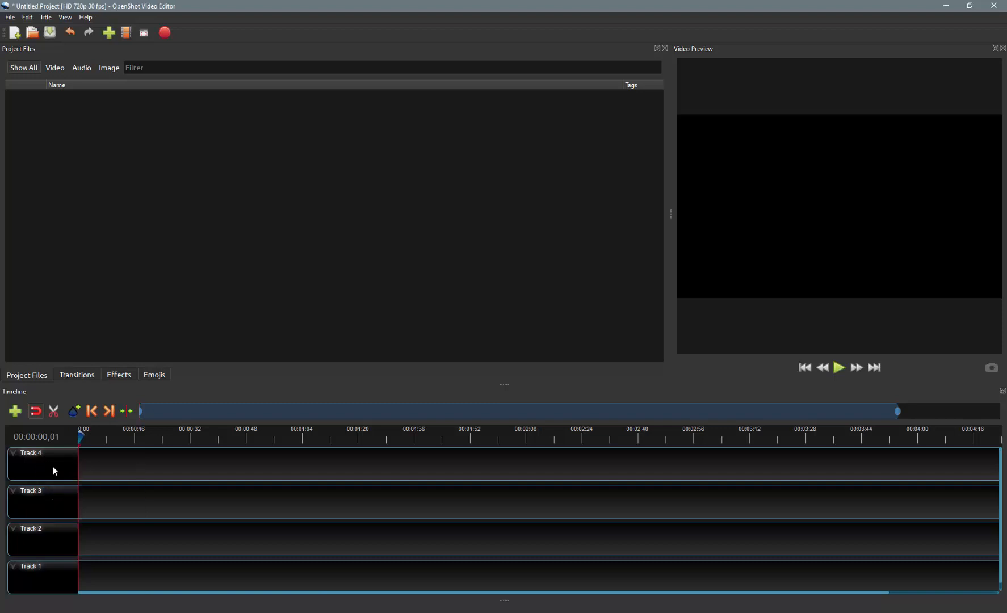
pyautogui.rightClick(53, 468)
pyautogui.click(75, 520)
pyautogui.rightClick(55, 460)
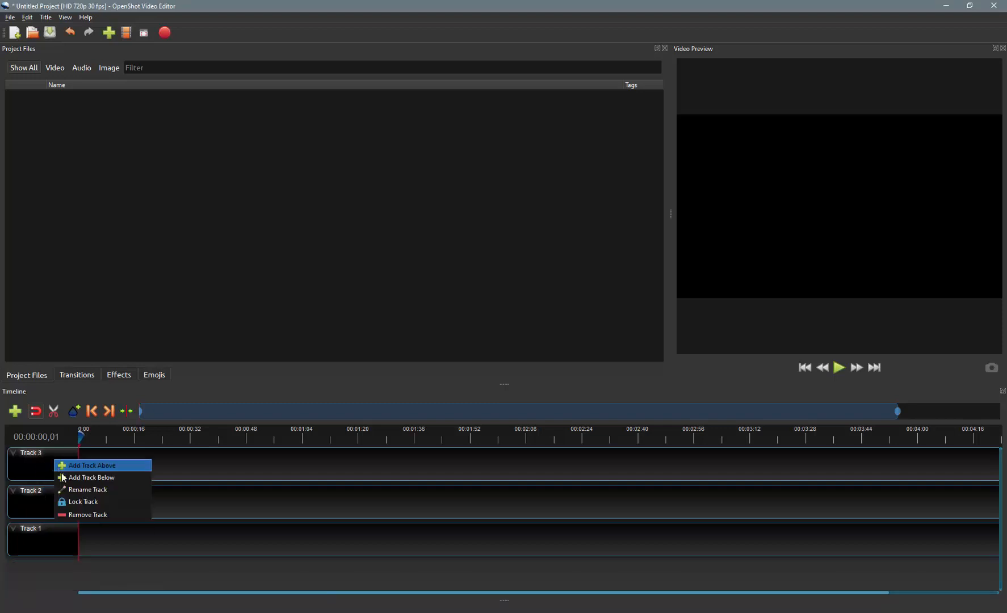
pyautogui.click(83, 514)
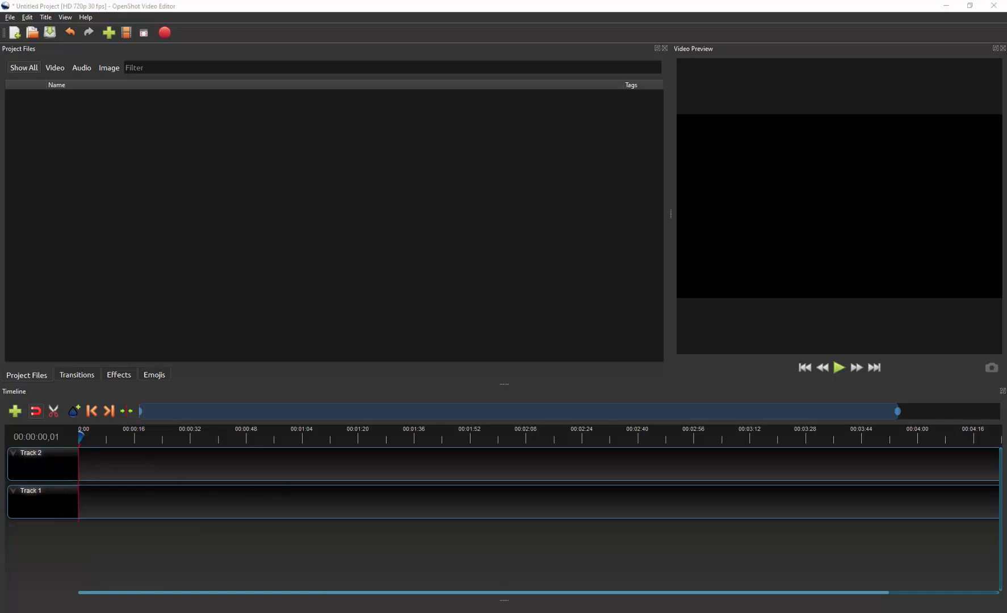
# Import 01.jpg to 05.jpg from the Examples folder into the project files, declining the image sequence import
pyautogui.moveTo(375, 136); pyautogui.dragTo(702, 71)
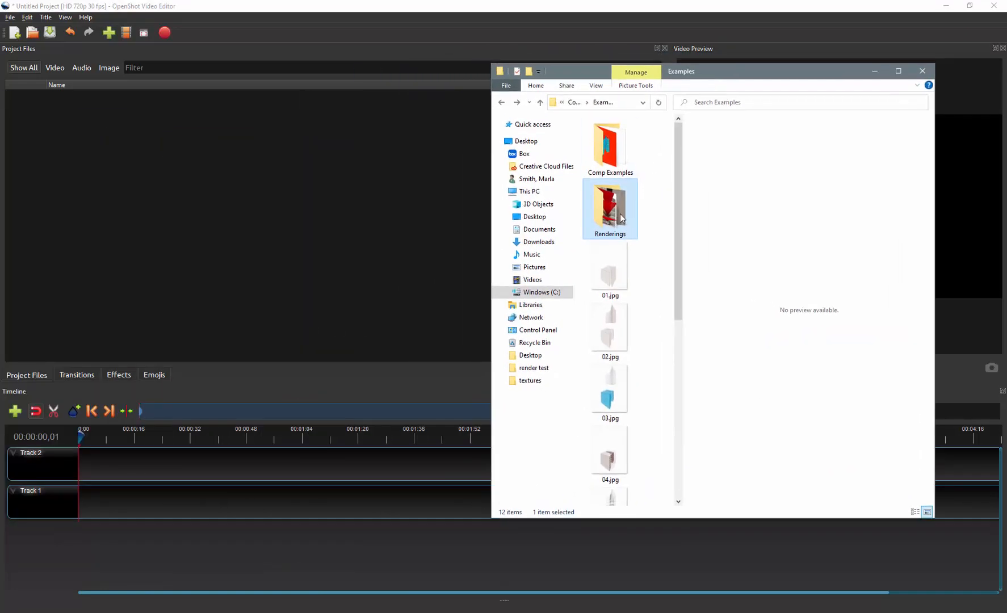
pyautogui.moveTo(648, 266); pyautogui.dragTo(607, 484)
pyautogui.moveTo(619, 277); pyautogui.dragTo(265, 261)
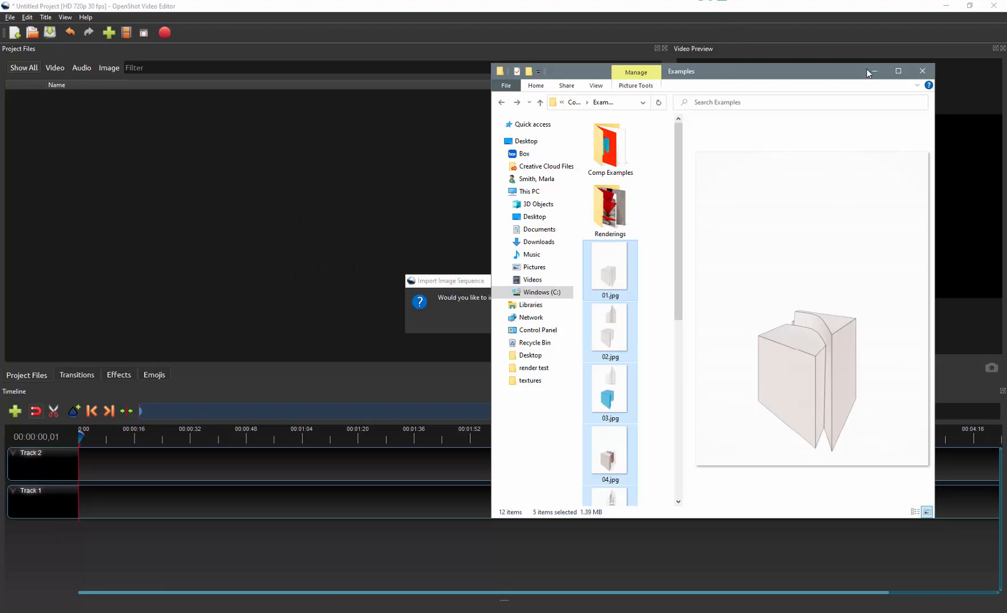
pyautogui.click(460, 281)
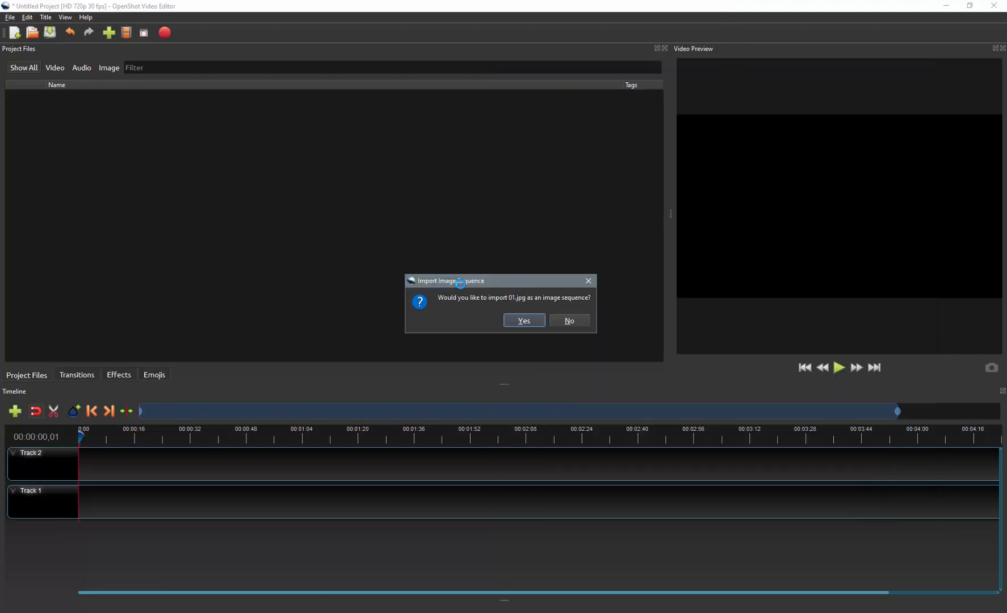
pyautogui.click(573, 321)
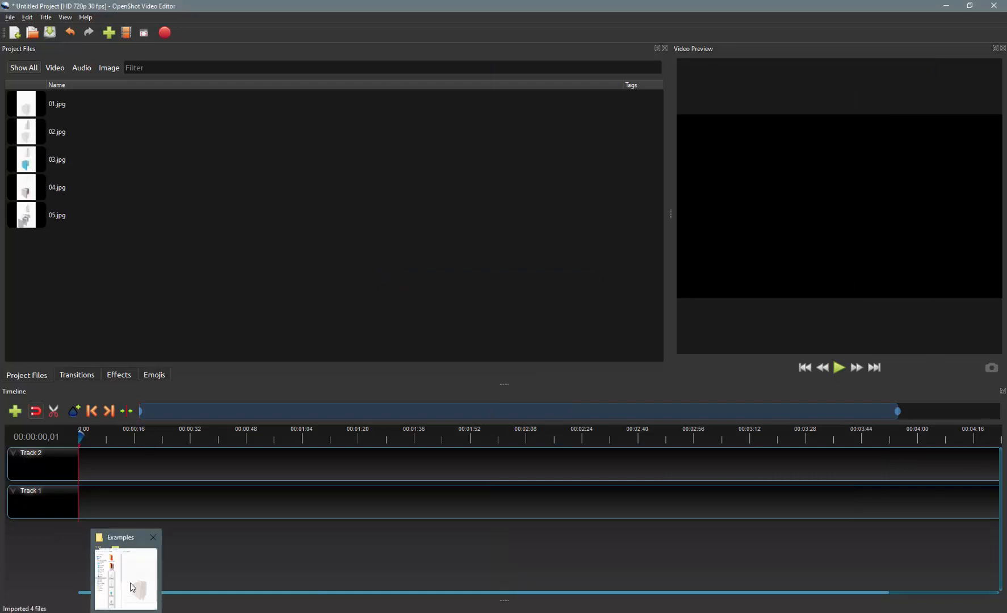
# Import A01_MV-20.jpg from the Renderings folder as a single image rather than an image sequence
pyautogui.click(133, 587)
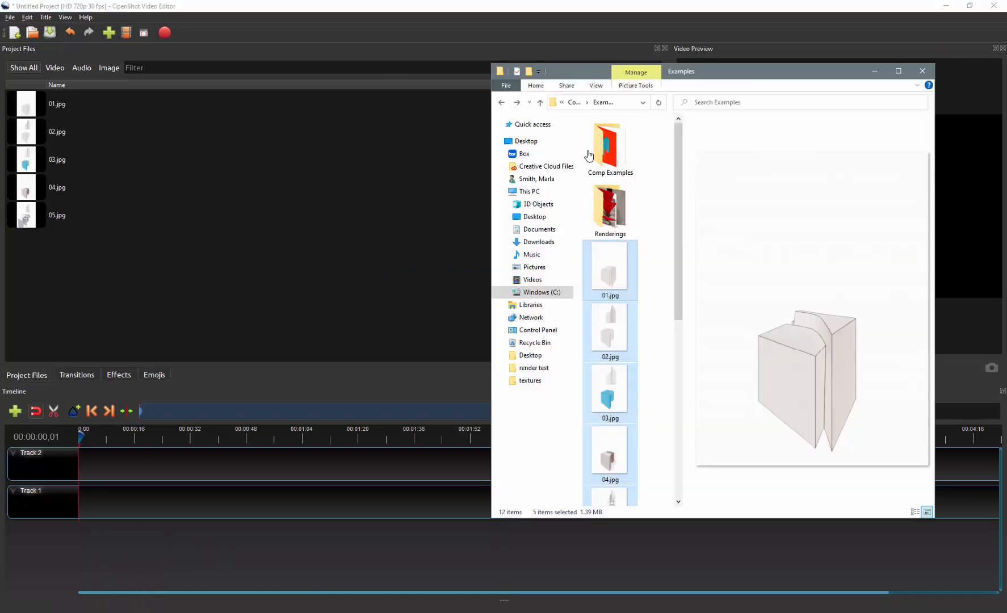
pyautogui.doubleClick(621, 208)
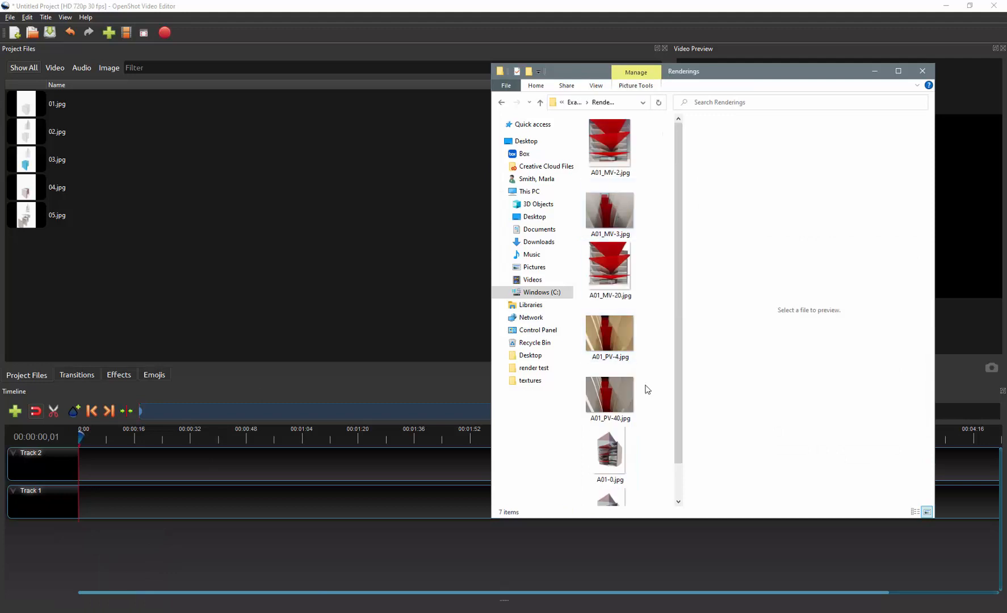
pyautogui.moveTo(615, 279); pyautogui.dragTo(224, 224)
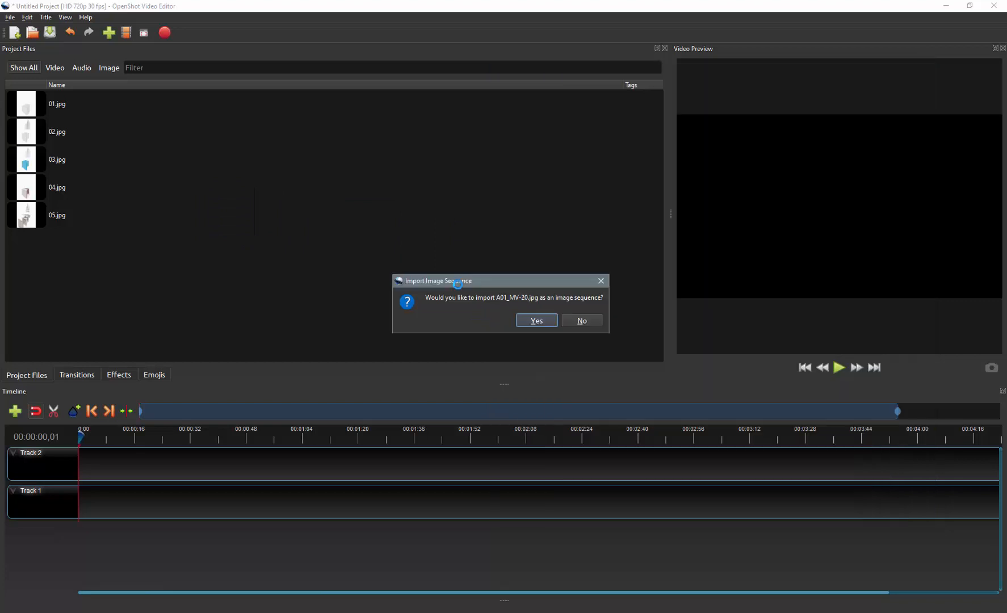
pyautogui.click(459, 285)
pyautogui.click(582, 321)
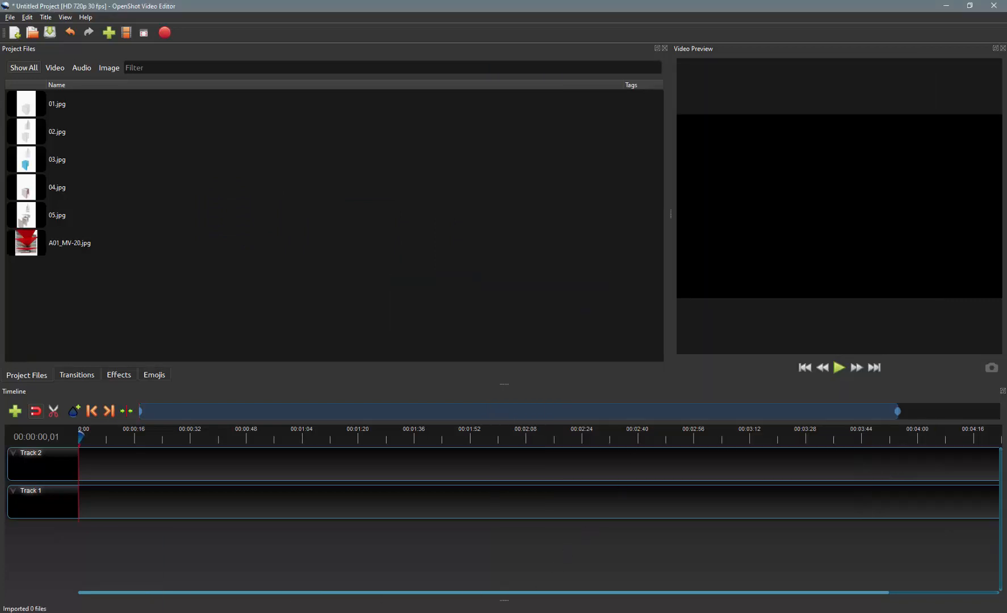
# Import A01-0.jpg from the Renderings folder as a single image rather than an image sequence
pyautogui.moveTo(126, 612)
pyautogui.click(128, 578)
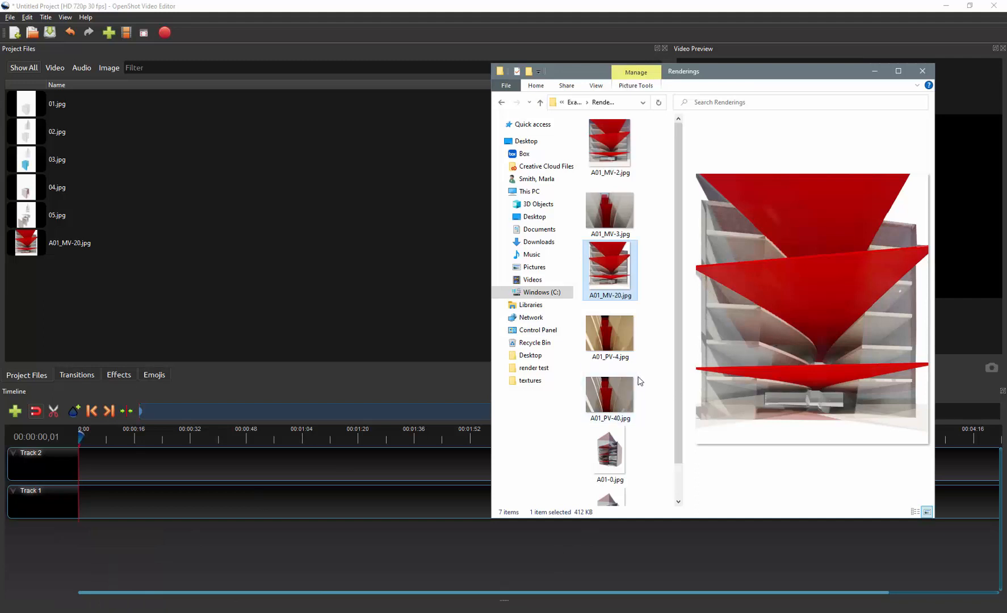
pyautogui.scroll(-1, 640, 381)
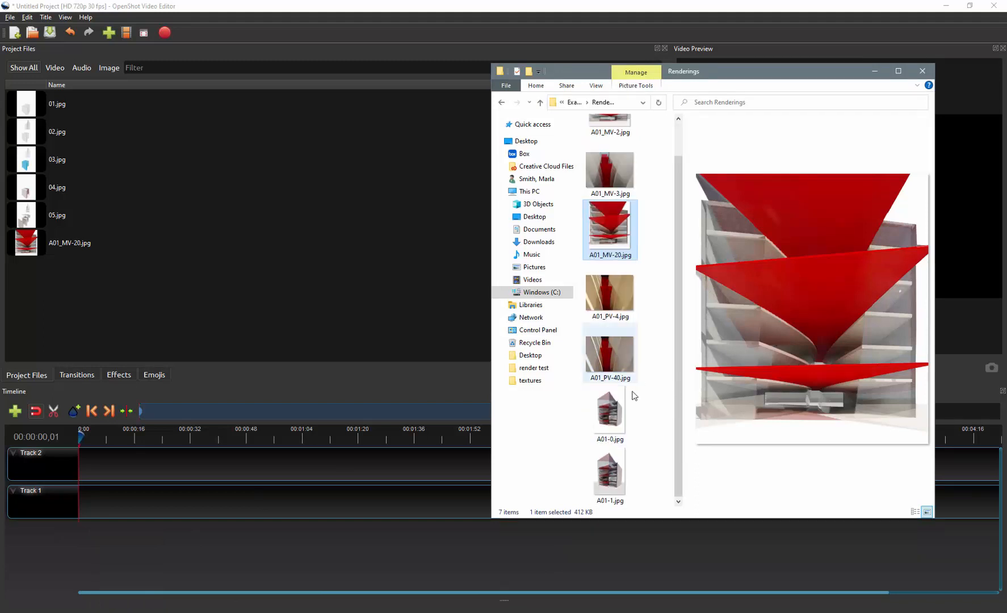
pyautogui.moveTo(634, 398); pyautogui.dragTo(188, 257)
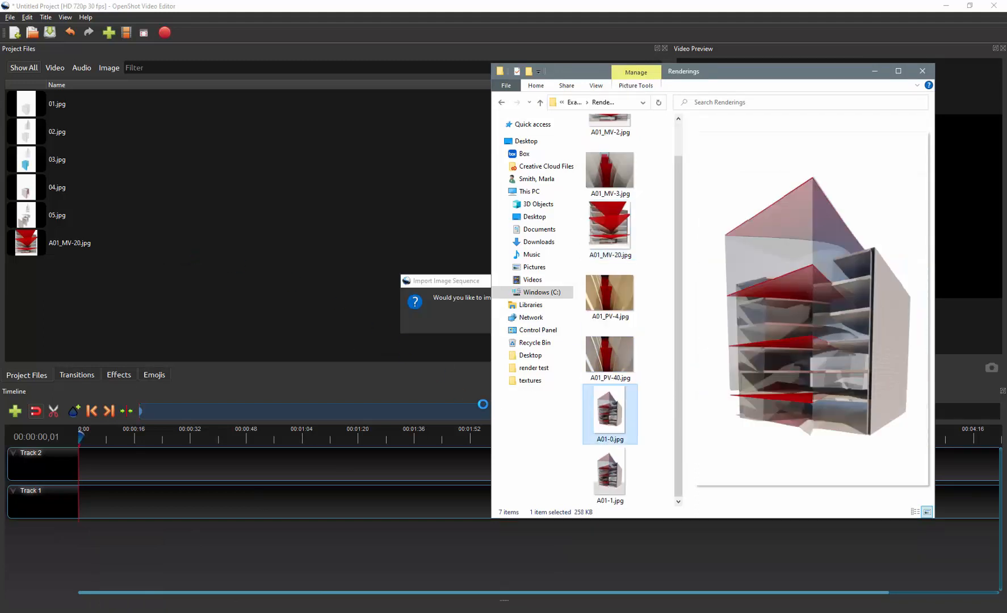
pyautogui.click(465, 280)
pyautogui.click(576, 321)
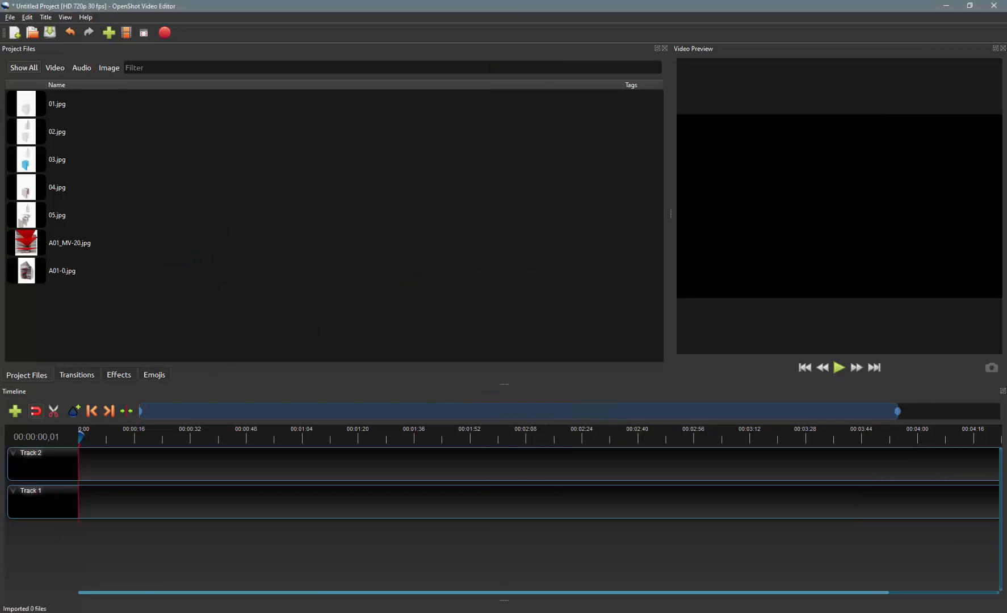
# Import the videos sun study lv.mp4, sun study wt.mp4 and sun study.mp4 from the Examples folder into the project files
pyautogui.moveTo(126, 612)
pyautogui.click(131, 577)
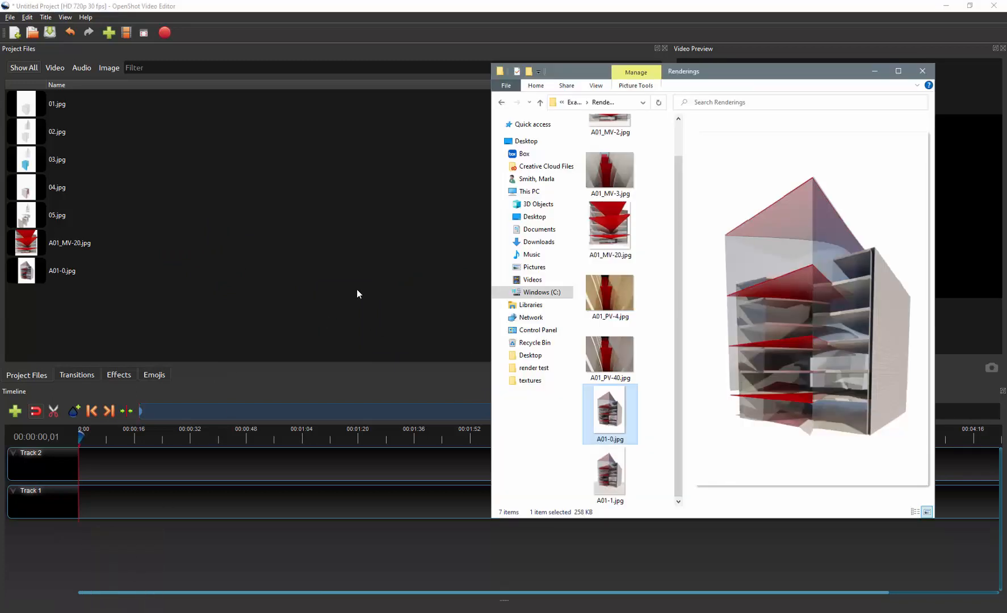
pyautogui.click(502, 102)
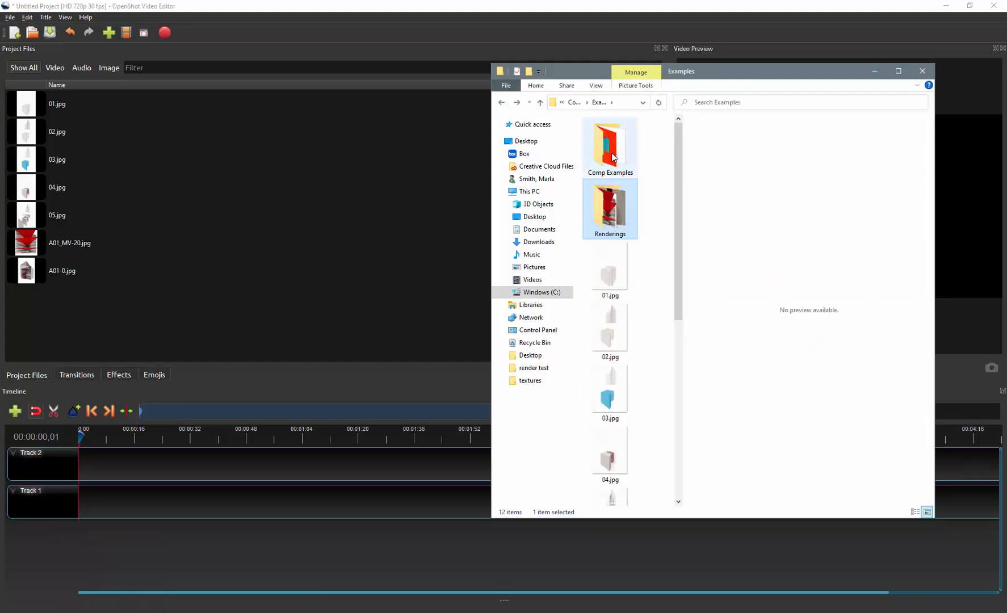
pyautogui.scroll(-5, 602, 255)
pyautogui.click(623, 301)
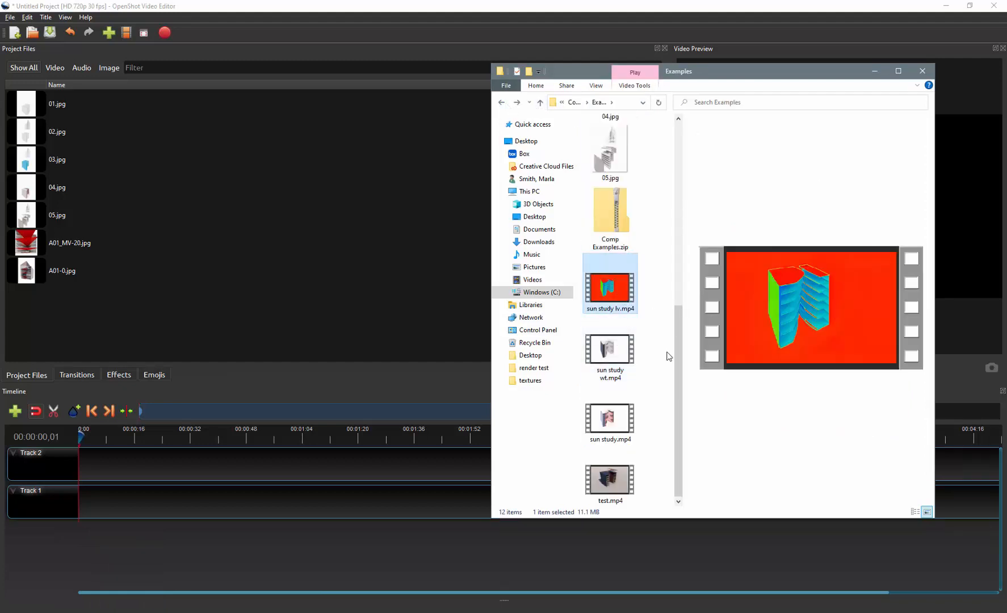
pyautogui.keyDown('ctrl'); pyautogui.click(627, 470); pyautogui.keyUp('ctrl')
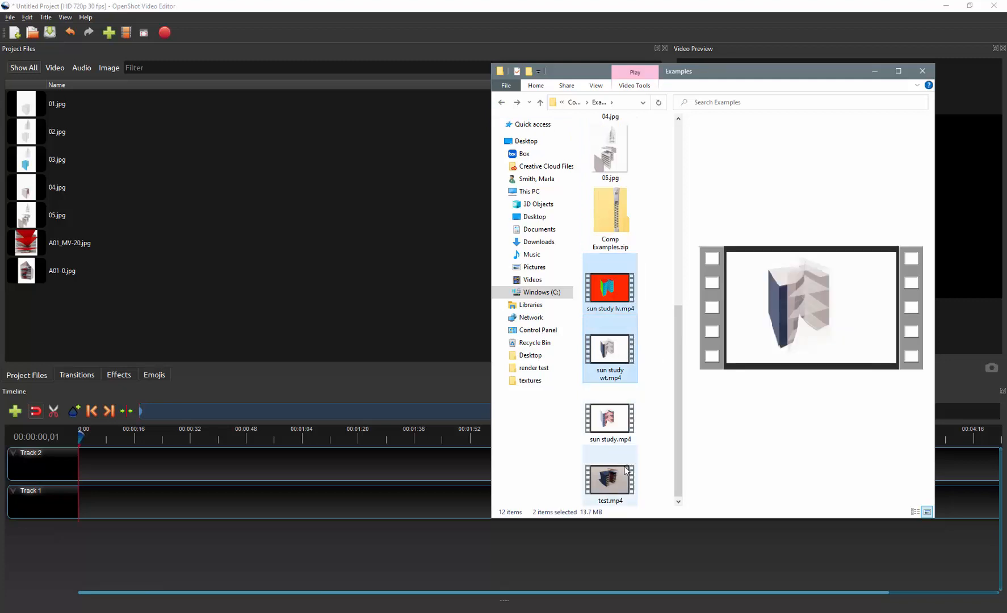
pyautogui.keyDown('ctrl'); pyautogui.click(621, 432); pyautogui.keyUp('ctrl')
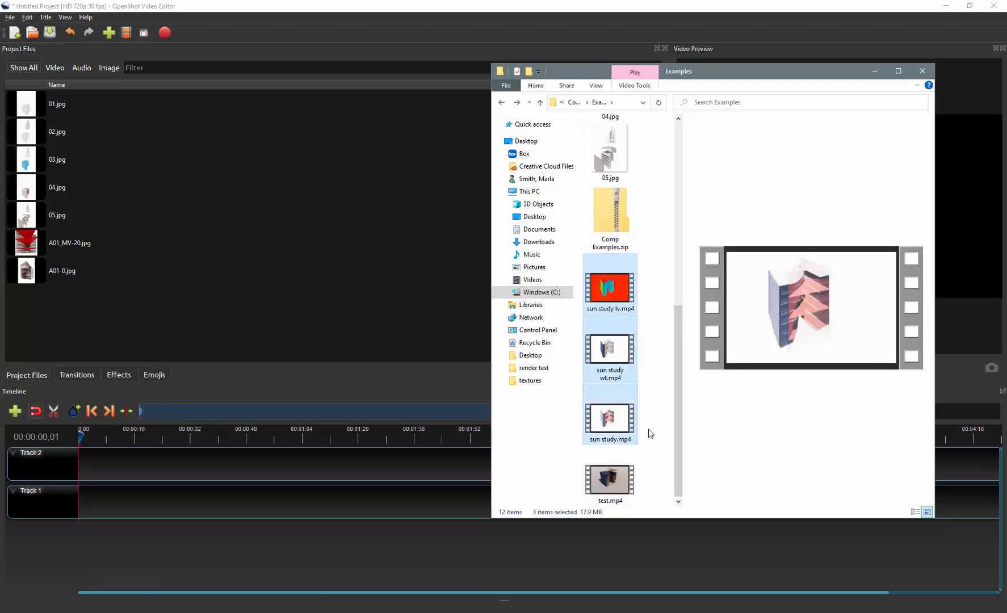
pyautogui.moveTo(624, 285); pyautogui.dragTo(248, 255)
pyautogui.click(291, 278)
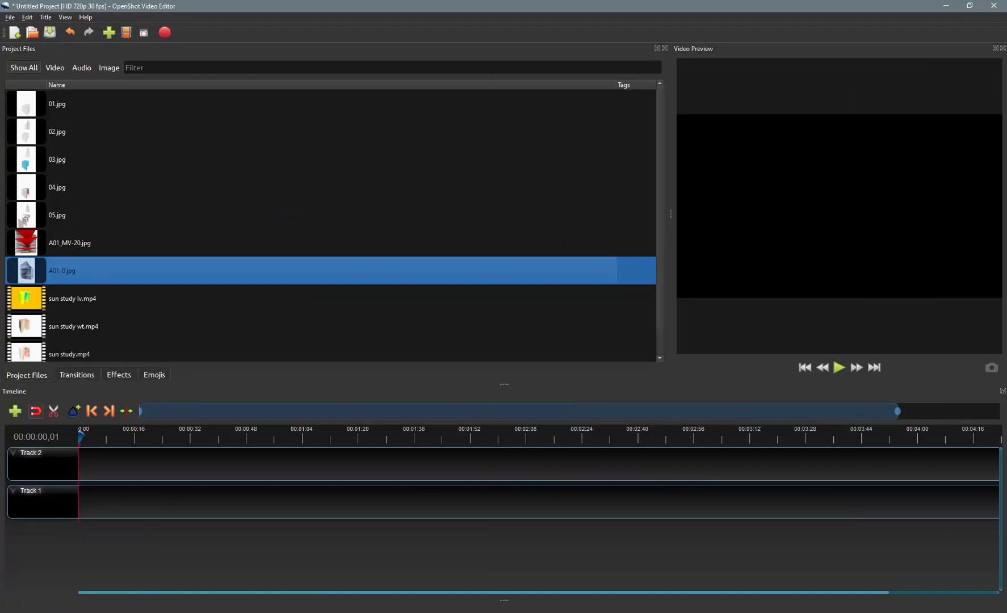
# Import the music file Urban_Lullaby.mp3 from the Audio folder into the project files and close the file browser window
pyautogui.click(138, 583)
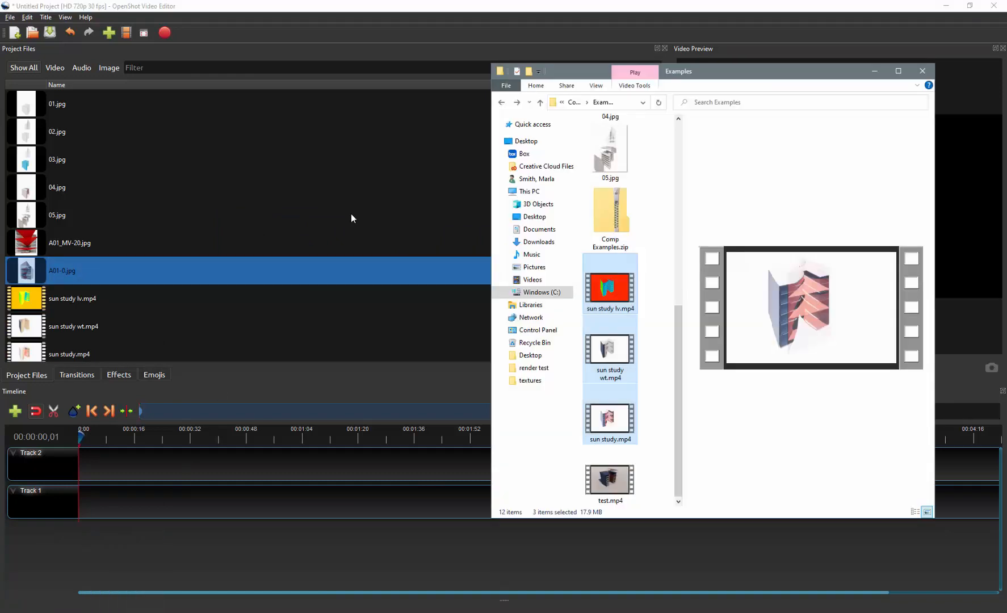
pyautogui.click(501, 103)
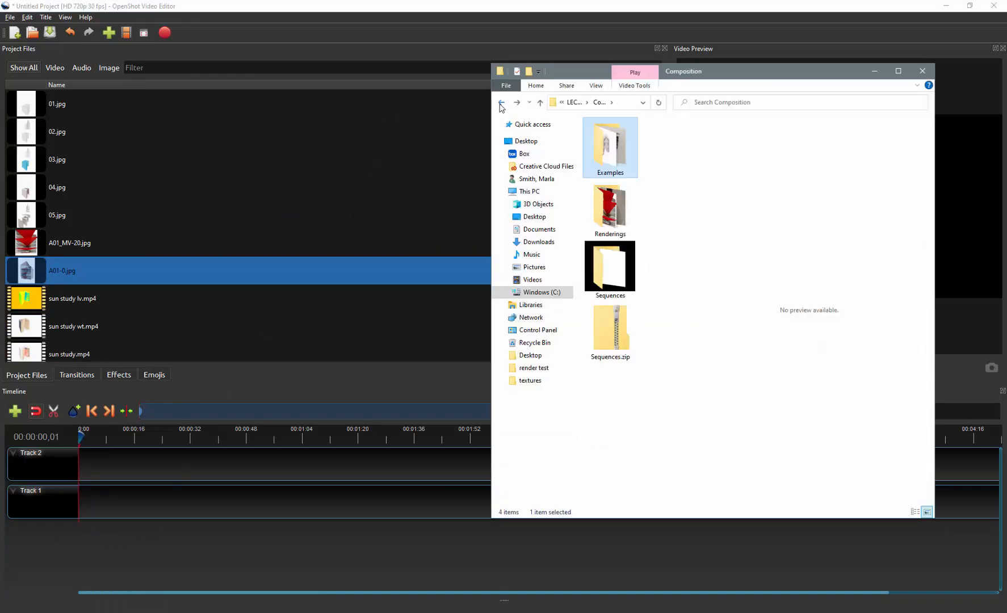
pyautogui.click(501, 104)
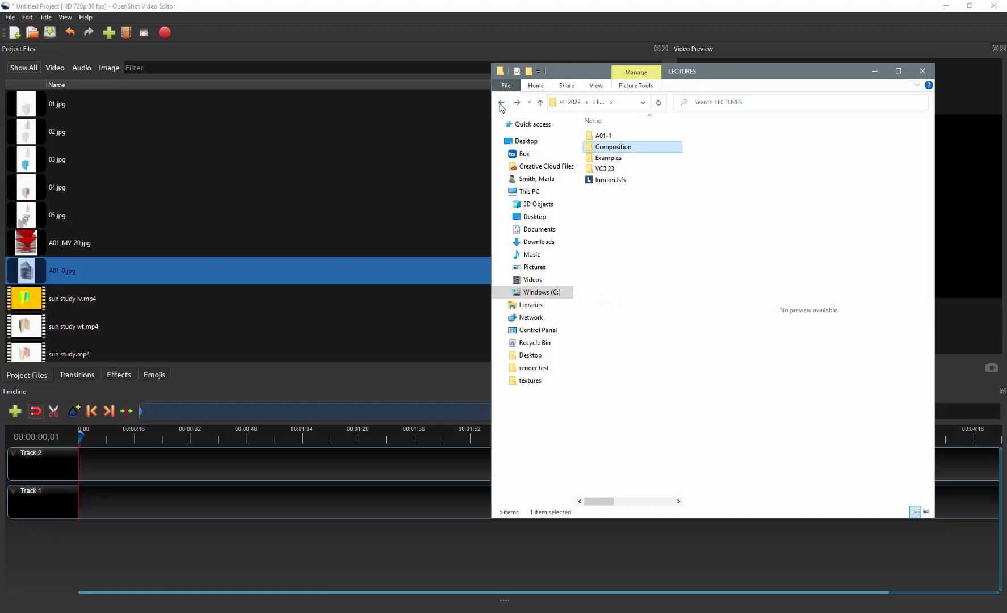
pyautogui.click(501, 103)
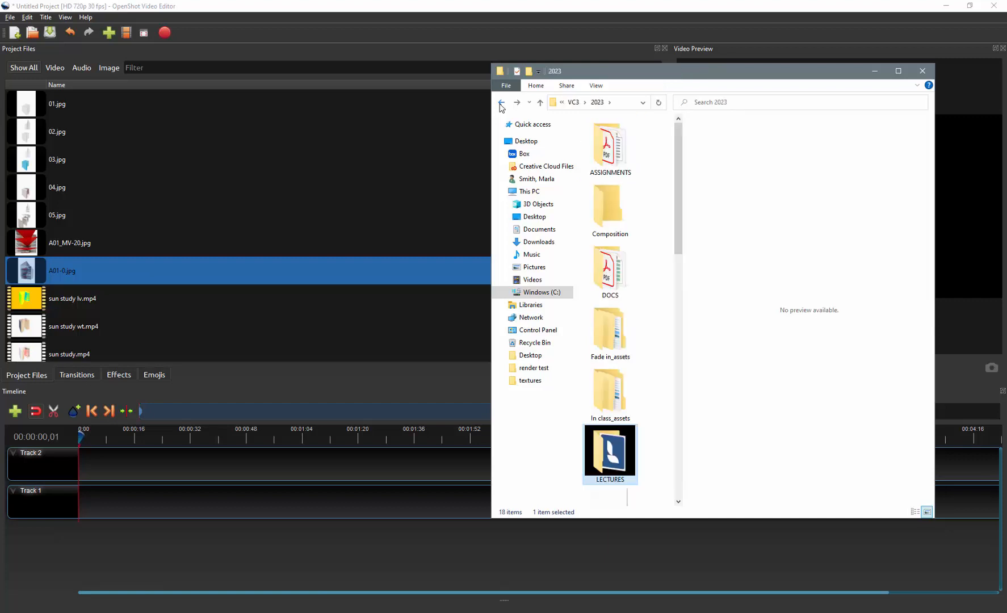
pyautogui.doubleClick(612, 388)
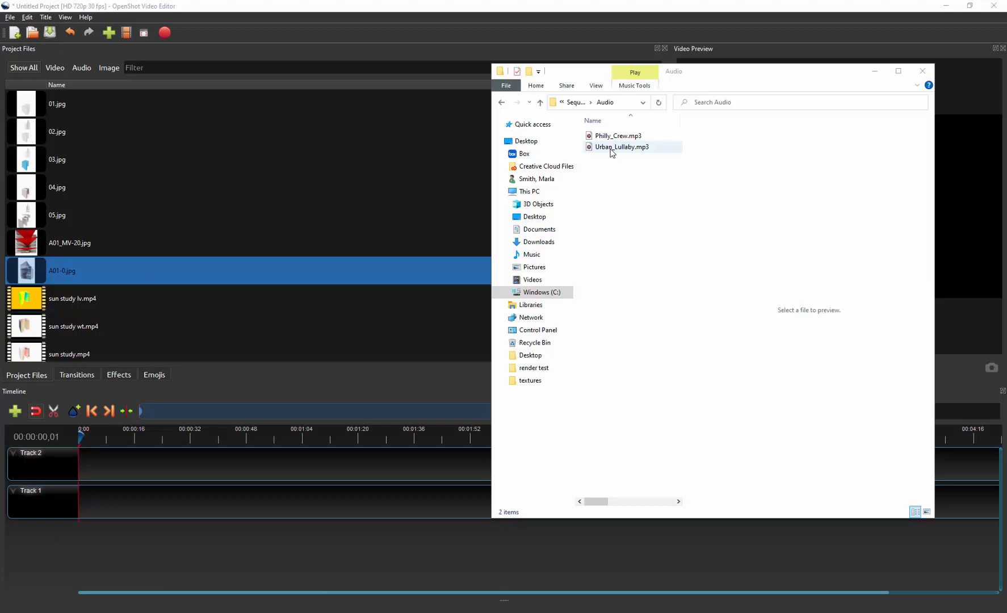
pyautogui.moveTo(612, 152); pyautogui.dragTo(234, 196)
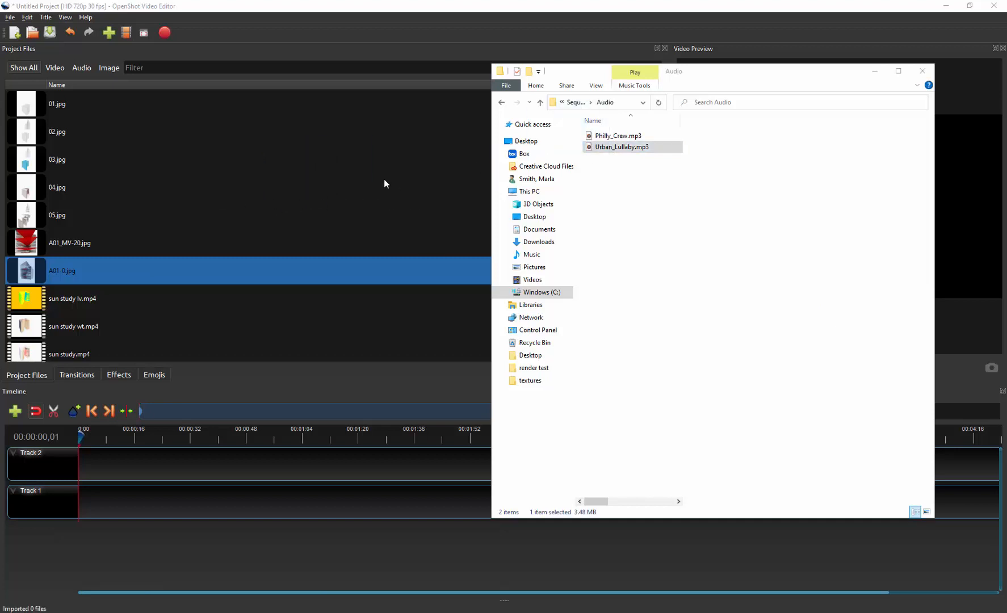
pyautogui.scroll(-1, 95, 328)
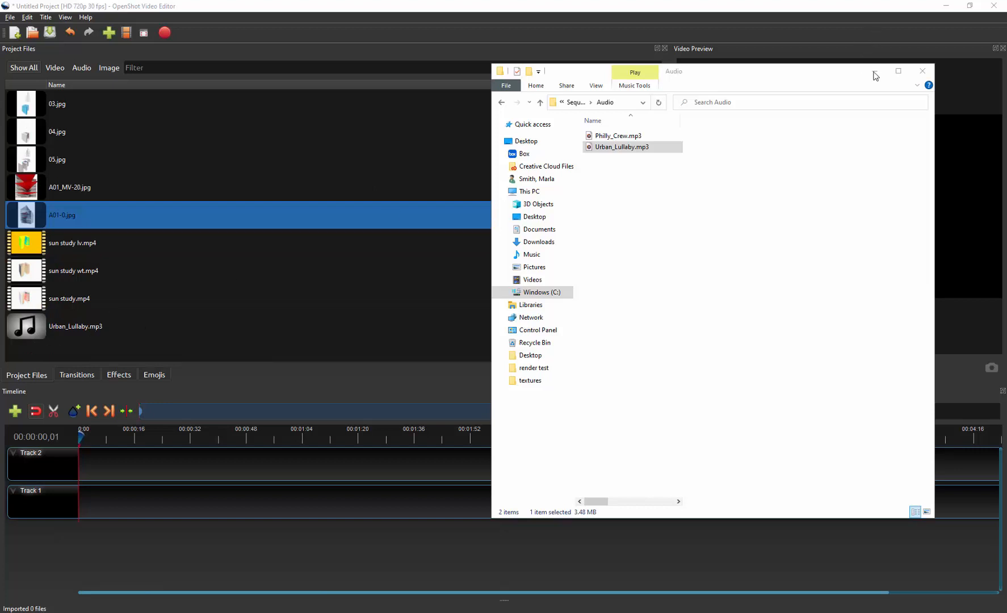
pyautogui.click(922, 71)
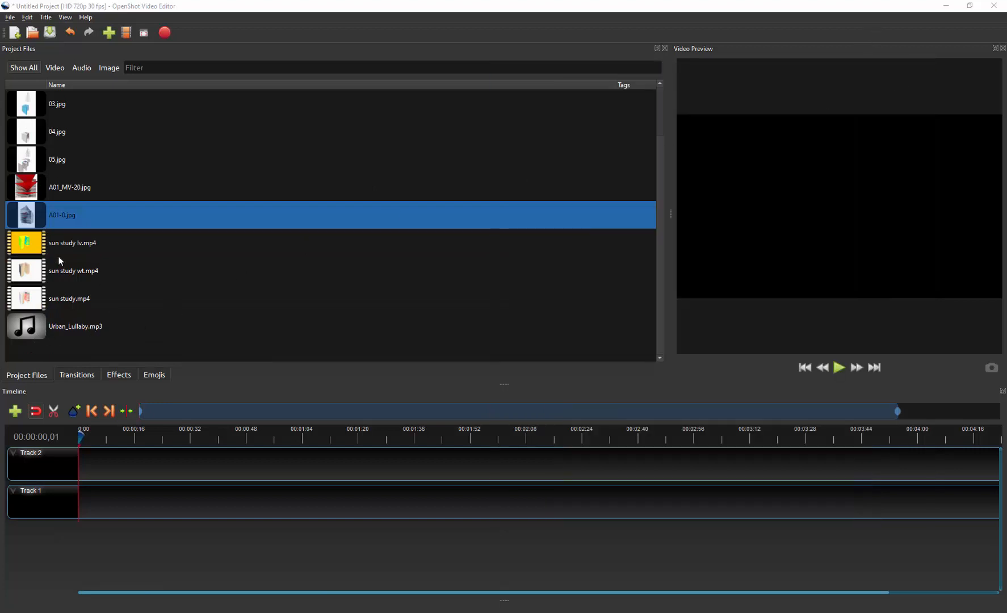
# Place the 01.jpg image at the start of Track 2 on the timeline
pyautogui.scroll(1, 61, 261)
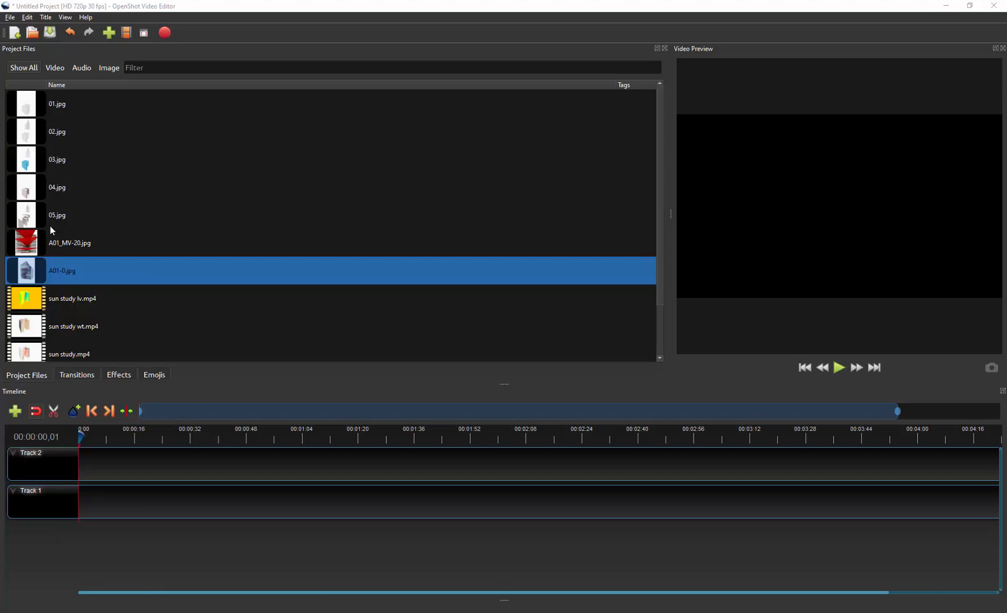
pyautogui.moveTo(97, 99); pyautogui.dragTo(60, 169)
pyautogui.moveTo(28, 103); pyautogui.dragTo(81, 471)
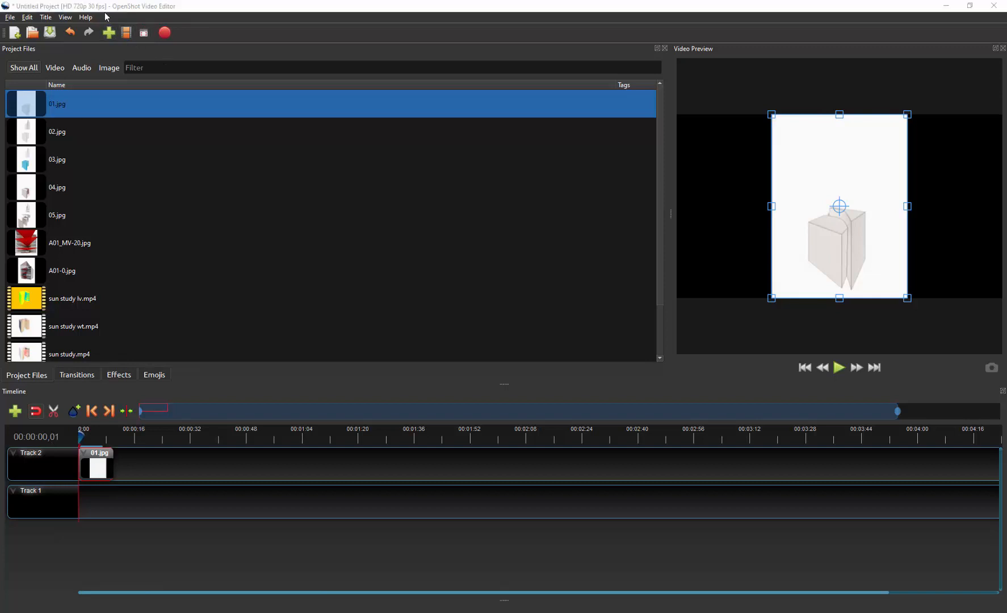
# Show the clip properties and set the End value of the 01.jpg clip on Track 2 to 6 seconds
pyautogui.click(66, 18)
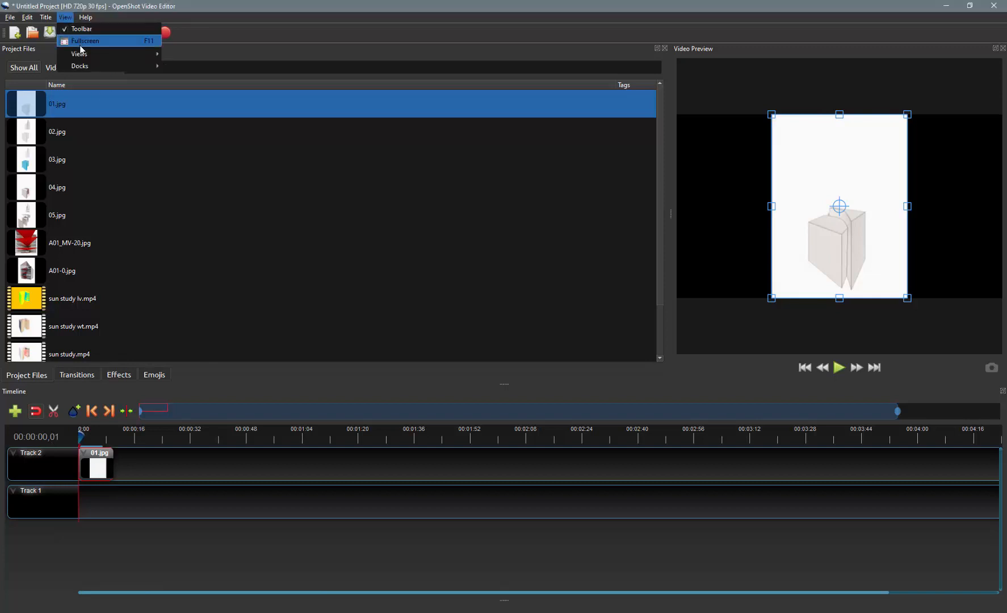
pyautogui.moveTo(114, 66)
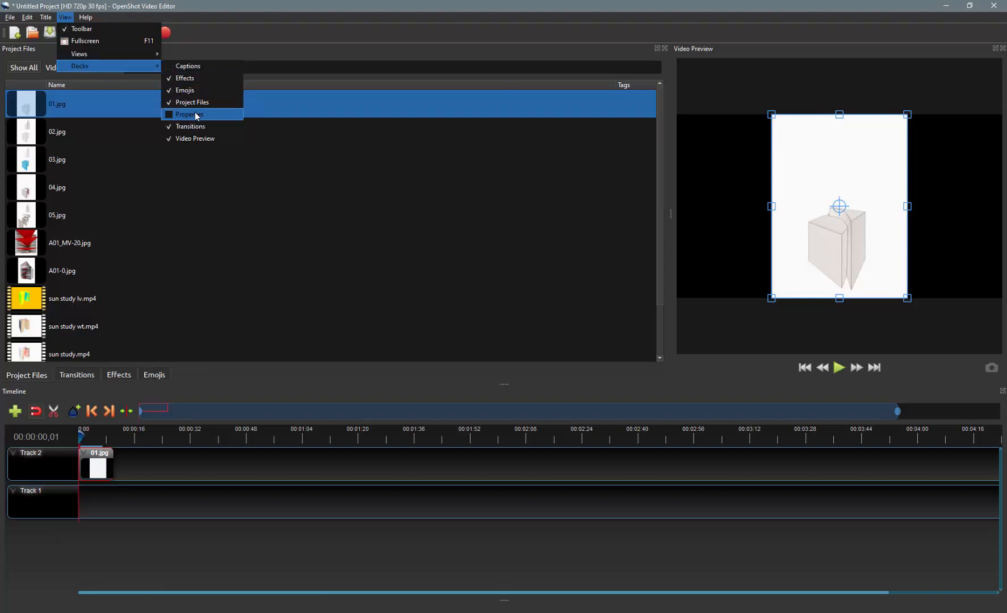
pyautogui.click(171, 115)
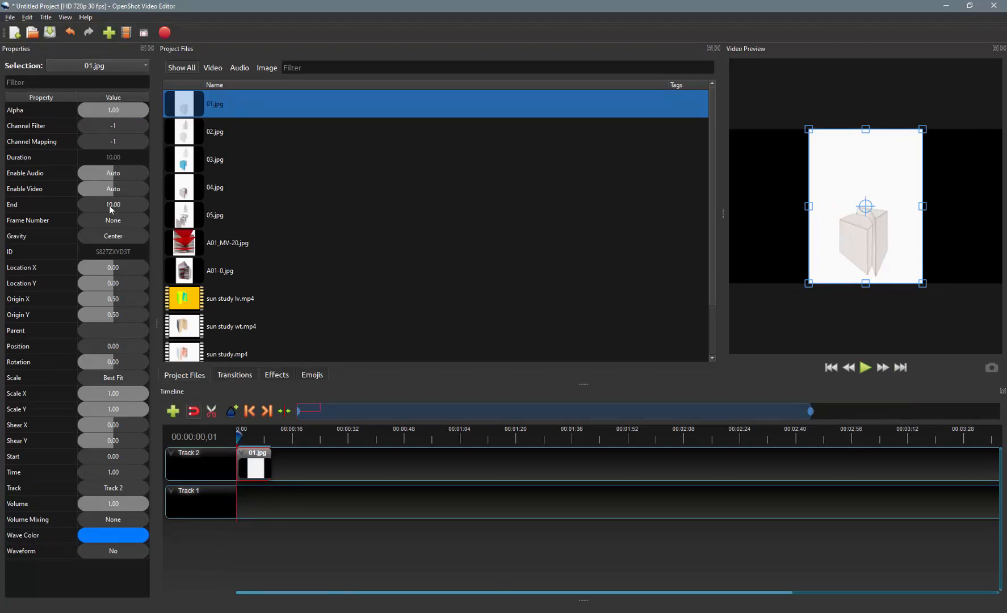
pyautogui.doubleClick(131, 206)
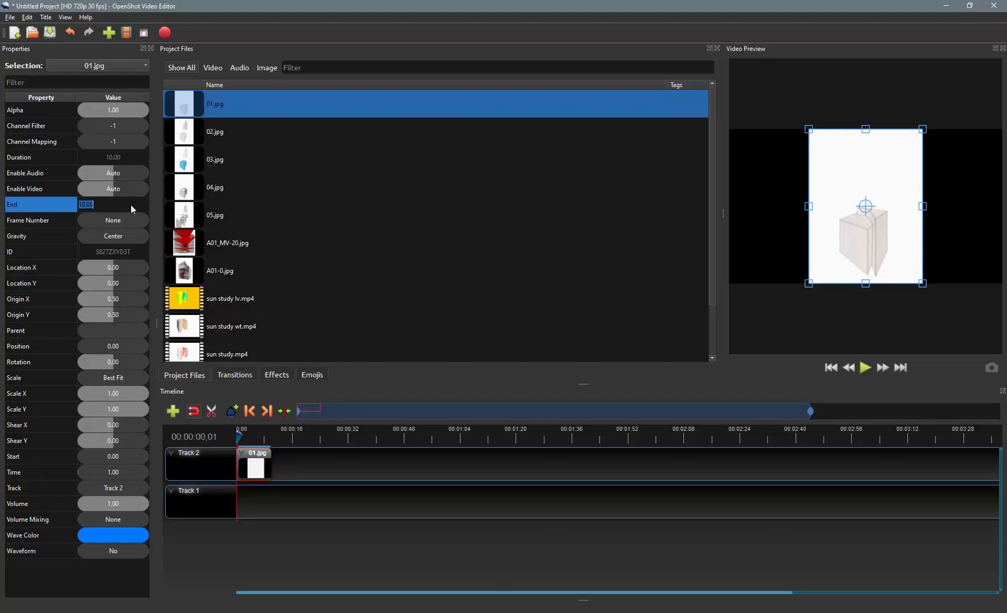
pyautogui.write('6')
pyautogui.click(341, 471)
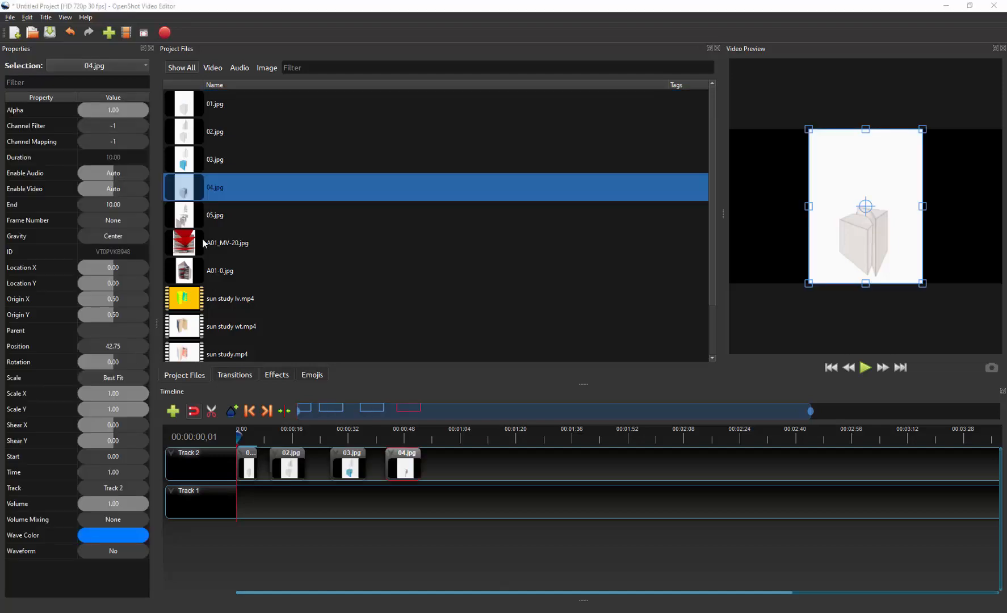
# Add the 05.jpg, A01_MV-20.jpg and A01-0.jpg images in that order on Track 2, behind the 04.jpg clip
pyautogui.moveTo(181, 216); pyautogui.dragTo(449, 463)
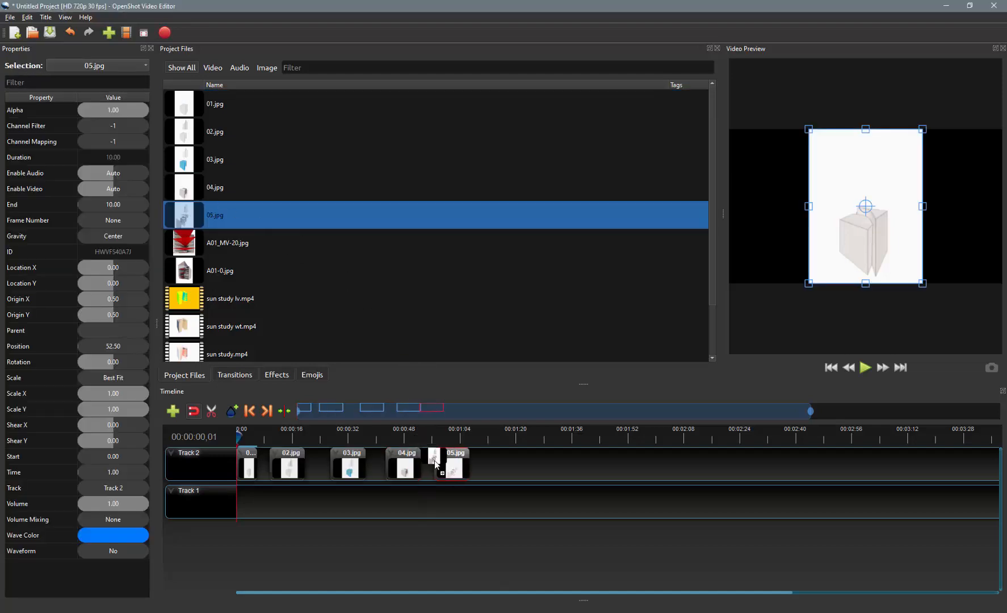
pyautogui.moveTo(193, 249); pyautogui.dragTo(515, 463)
pyautogui.moveTo(188, 275); pyautogui.dragTo(575, 468)
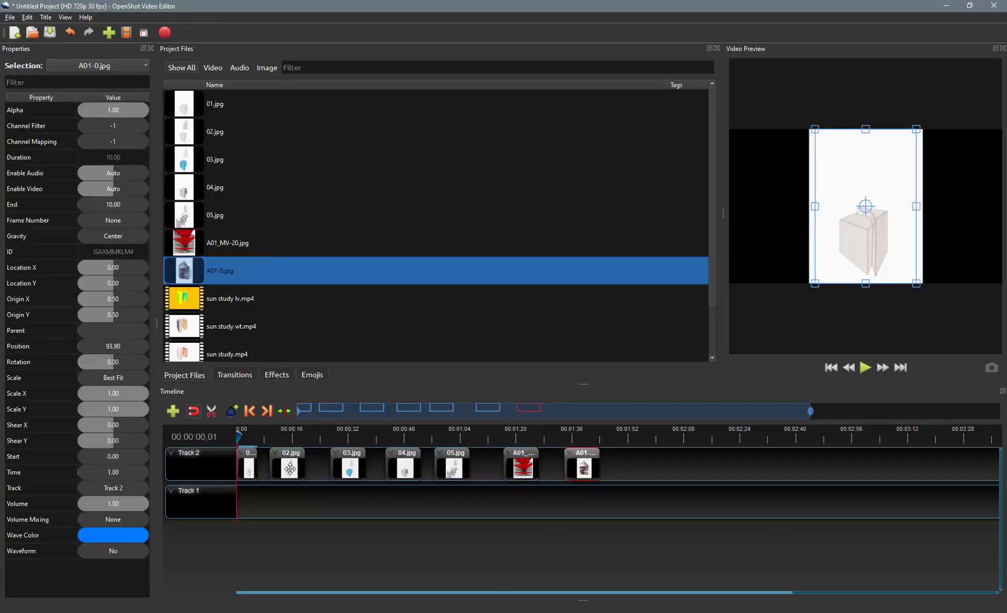
# Set the End value of the 02.jpg clip on Track 2 to 6 seconds
pyautogui.click(289, 466)
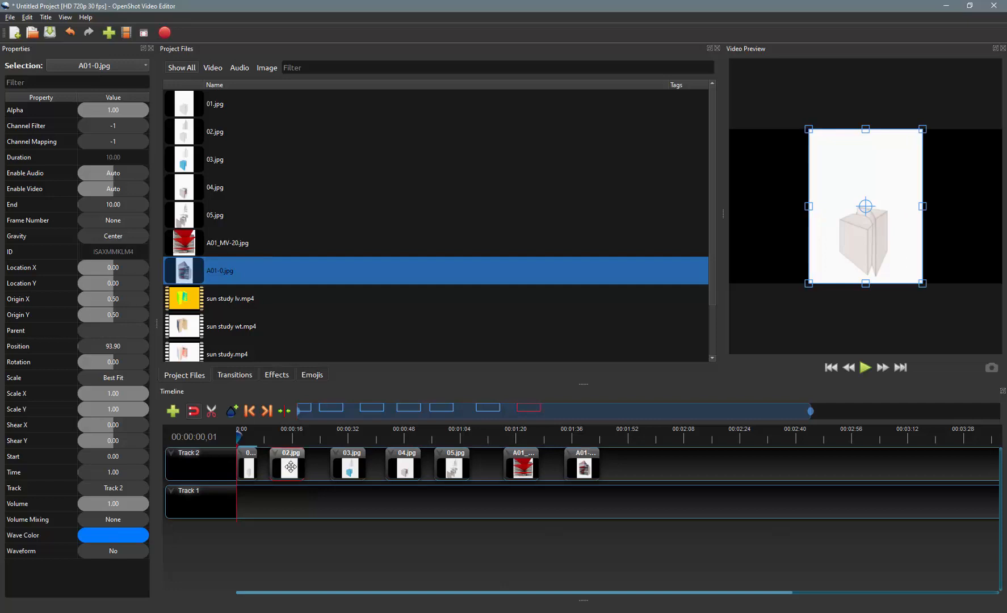
pyautogui.doubleClick(129, 204)
pyautogui.write('6')
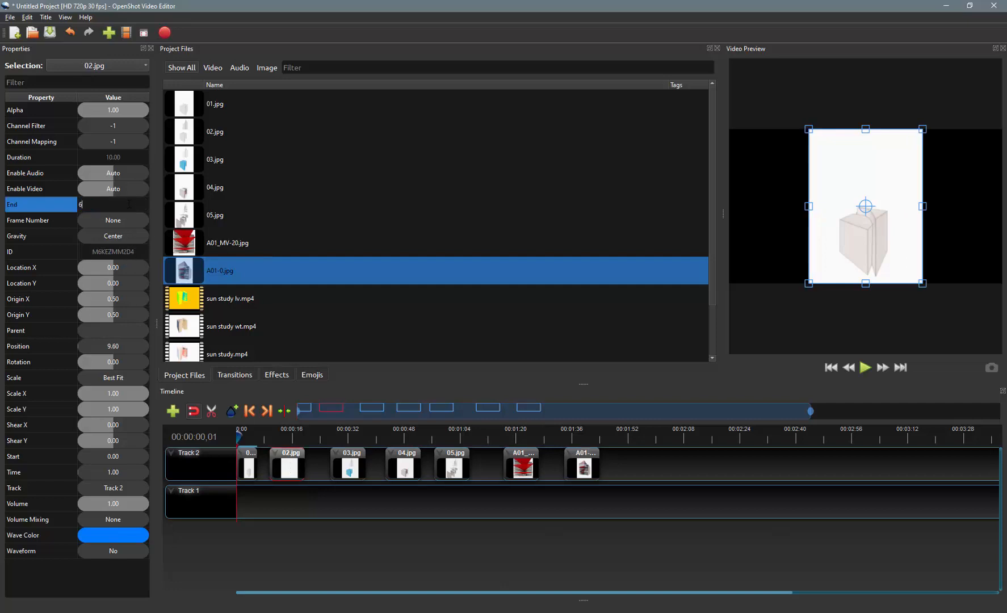
pyautogui.press('Return')
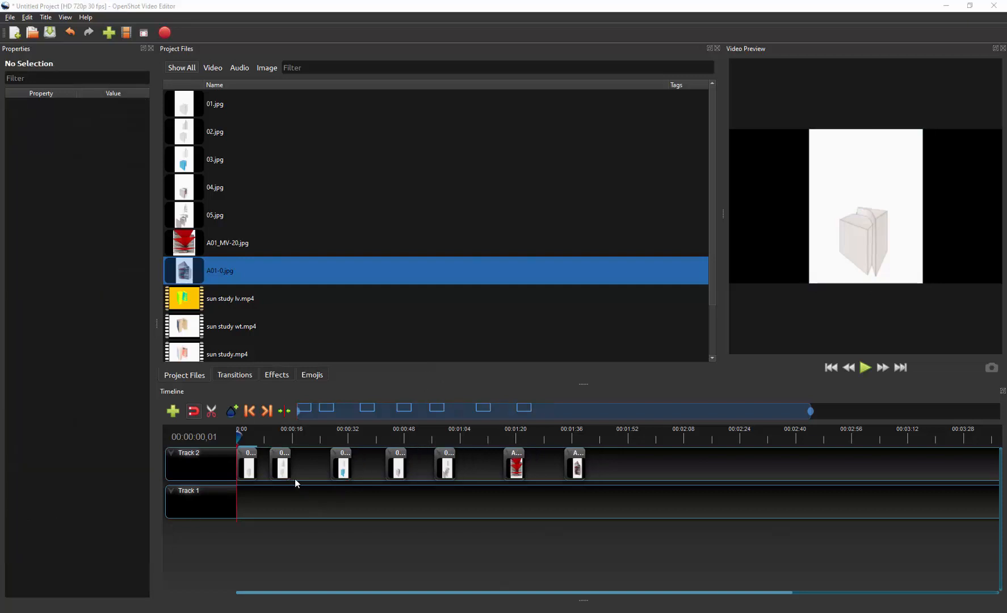
# Close the gaps on Track 2 by moving the clips from 02.jpg to A01-0.jpg end to end, starting at 6 seconds
pyautogui.moveTo(284, 466); pyautogui.dragTo(271, 466)
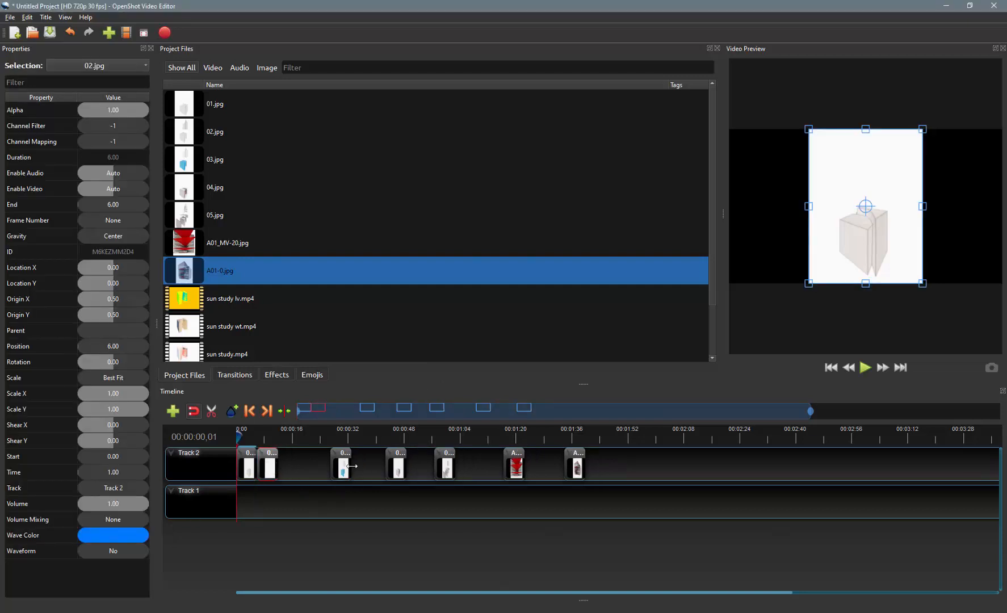
pyautogui.moveTo(344, 465); pyautogui.dragTo(291, 466)
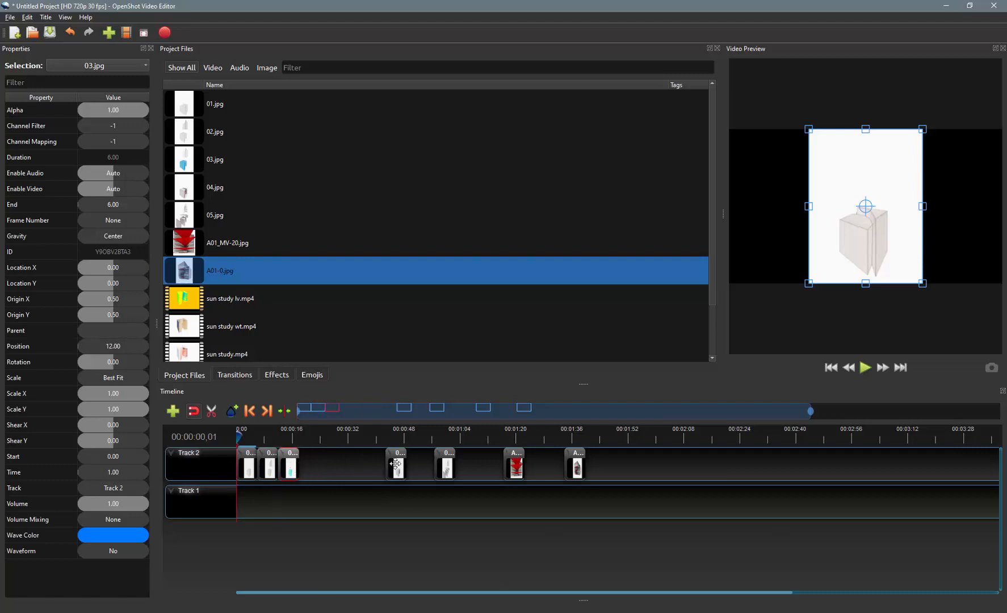
pyautogui.moveTo(395, 464); pyautogui.dragTo(310, 466)
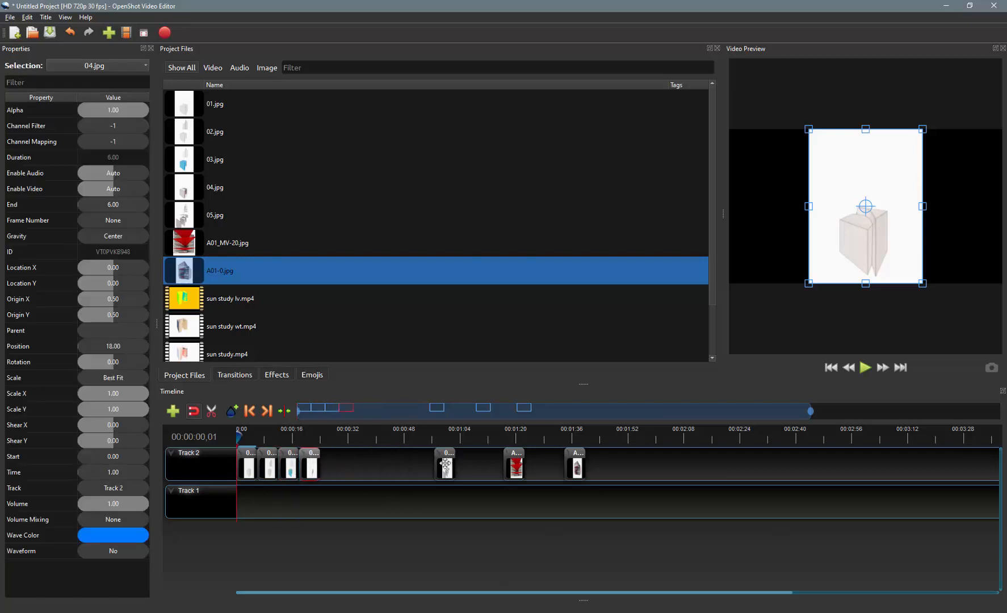
pyautogui.moveTo(446, 465); pyautogui.dragTo(331, 466)
pyautogui.moveTo(513, 464); pyautogui.dragTo(351, 463)
pyautogui.moveTo(576, 461); pyautogui.dragTo(338, 466)
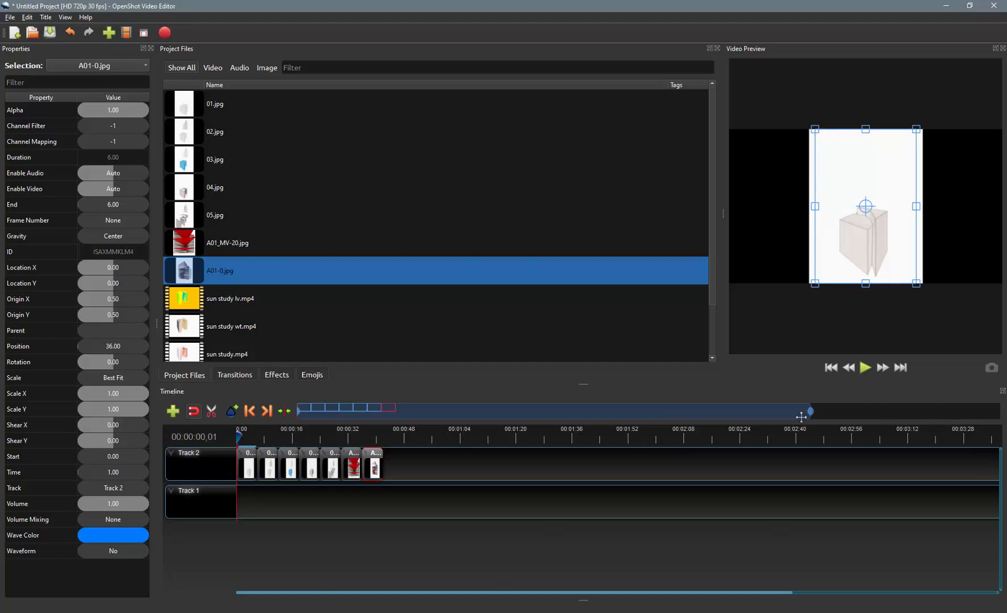
# Scrub the playhead through the image clips on Track 2 to preview the sequence, stopping within the 05.jpg clip
pyautogui.moveTo(813, 409); pyautogui.dragTo(405, 408)
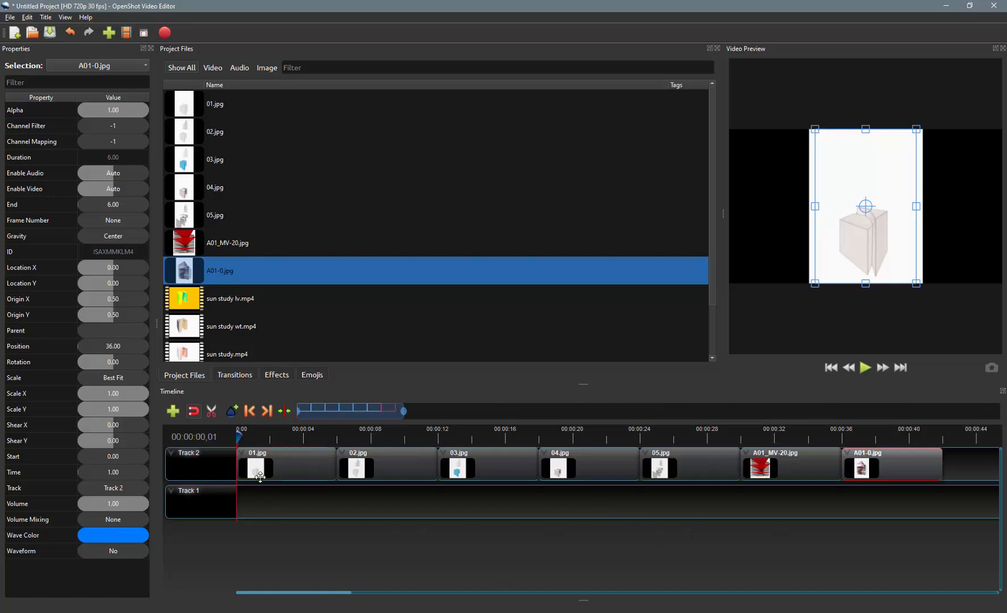
pyautogui.moveTo(238, 438); pyautogui.dragTo(735, 452)
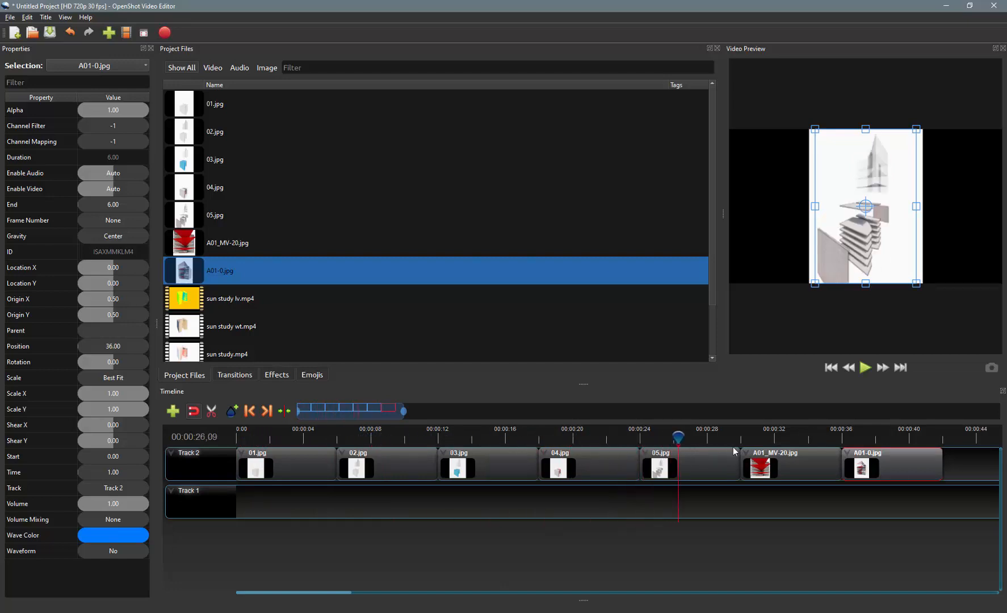
pyautogui.moveTo(679, 436); pyautogui.dragTo(871, 435)
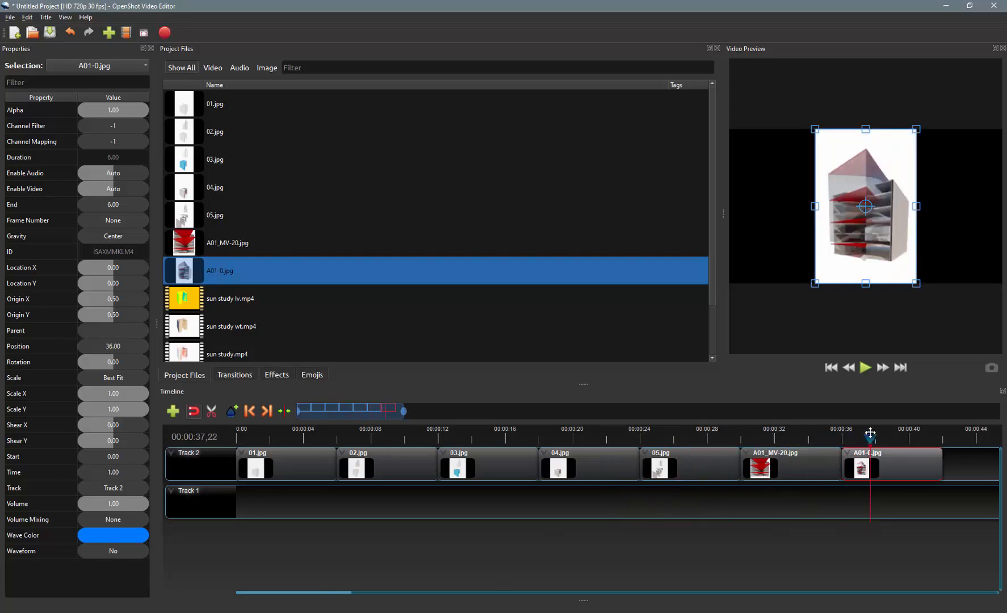
pyautogui.moveTo(794, 438); pyautogui.dragTo(664, 436)
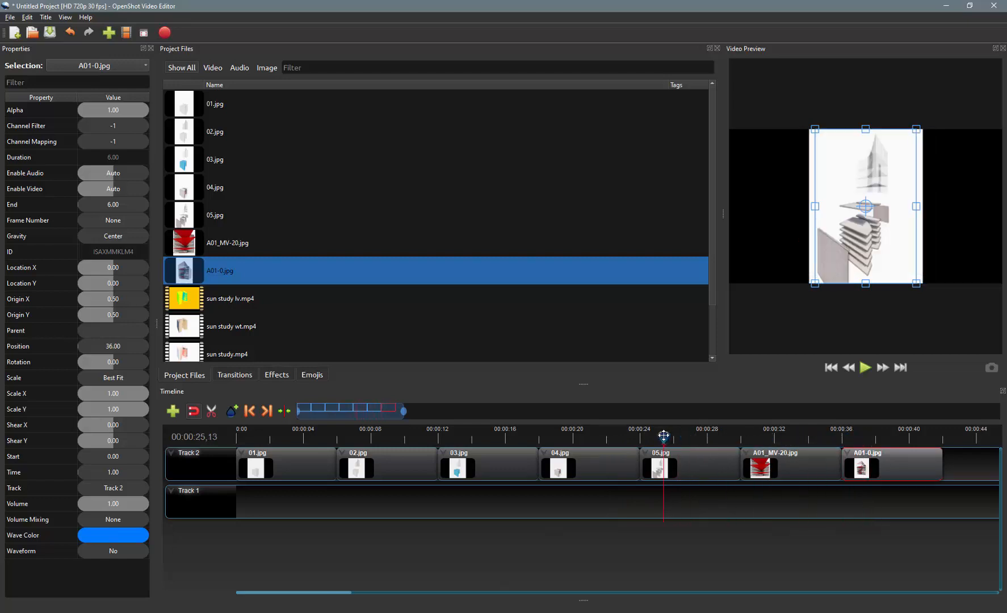
# Select all seven image clips on Track 2 and shift them together so that 01.jpg starts at about 7.9 seconds
pyautogui.click(818, 463)
pyautogui.click(699, 463)
pyautogui.keyDown('ctrl'); pyautogui.click(563, 467); pyautogui.keyUp('ctrl')
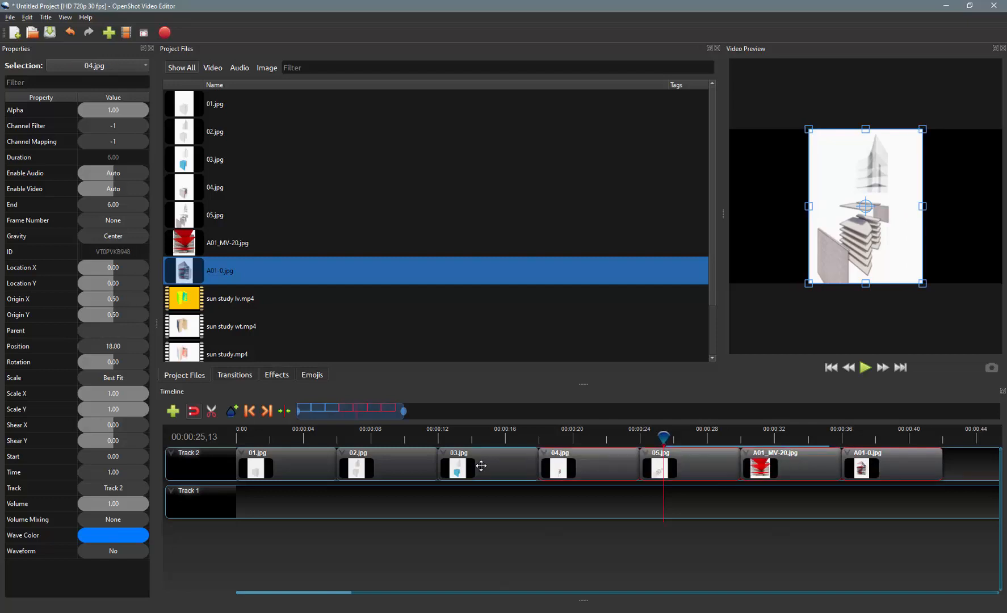
pyautogui.keyDown('ctrl'); pyautogui.click(479, 467); pyautogui.keyUp('ctrl')
pyautogui.keyDown('ctrl'); pyautogui.click(392, 467); pyautogui.keyUp('ctrl')
pyautogui.keyDown('ctrl'); pyautogui.click(309, 467); pyautogui.keyUp('ctrl')
pyautogui.moveTo(291, 469); pyautogui.dragTo(424, 469)
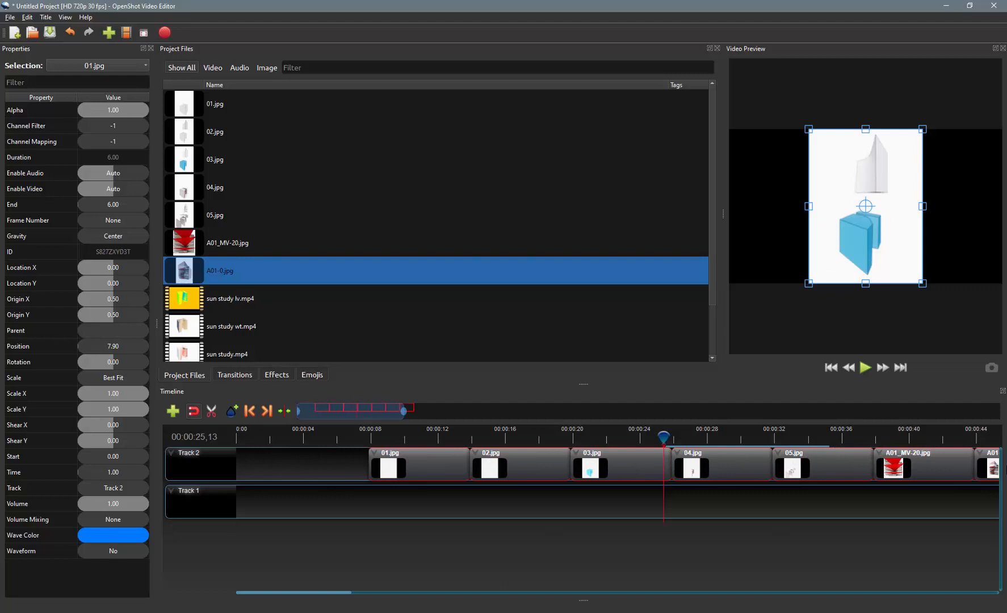
# Copy the A01-0.jpg clip, paste it before 01.jpg on Track 2 and move the copy to the start of the timeline
pyautogui.rightClick(991, 464)
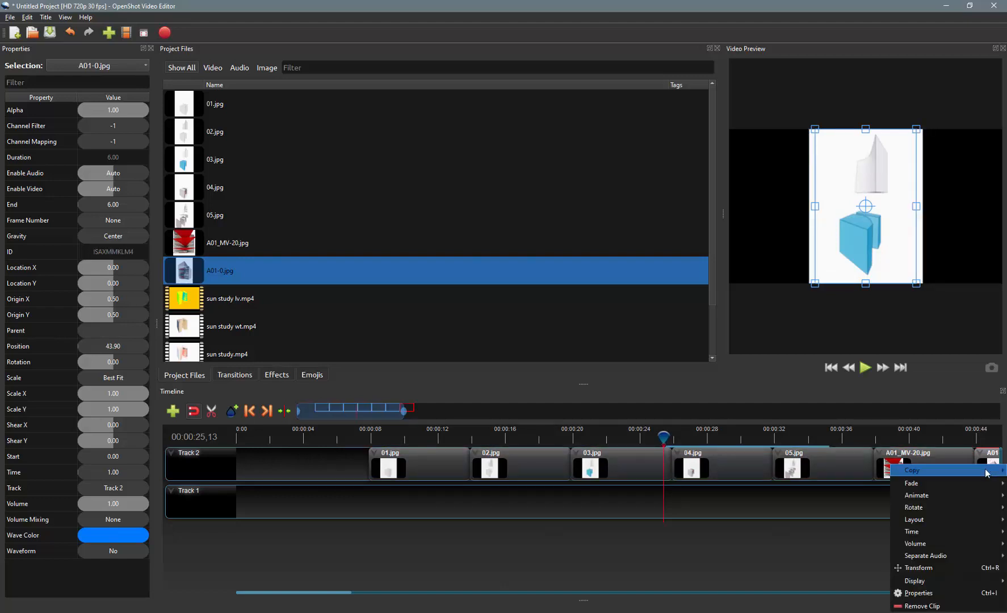
pyautogui.moveTo(987, 475)
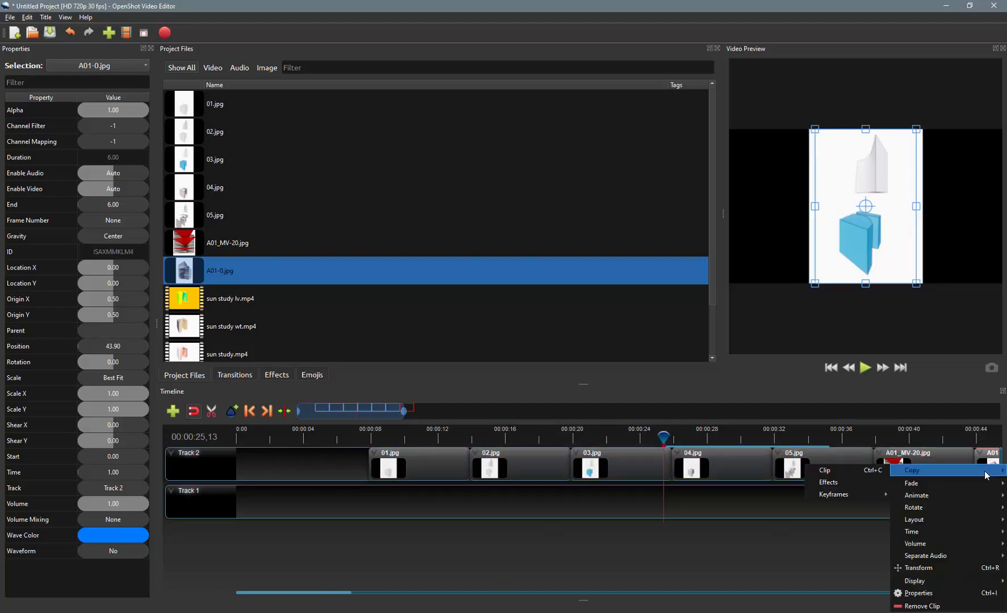
pyautogui.click(812, 473)
pyautogui.rightClick(306, 466)
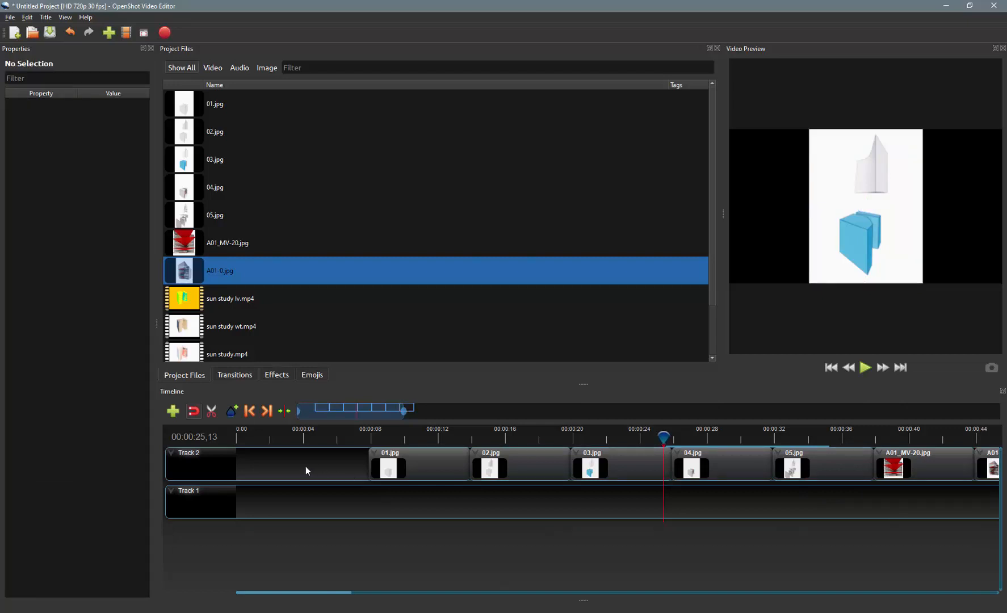
pyautogui.click(327, 473)
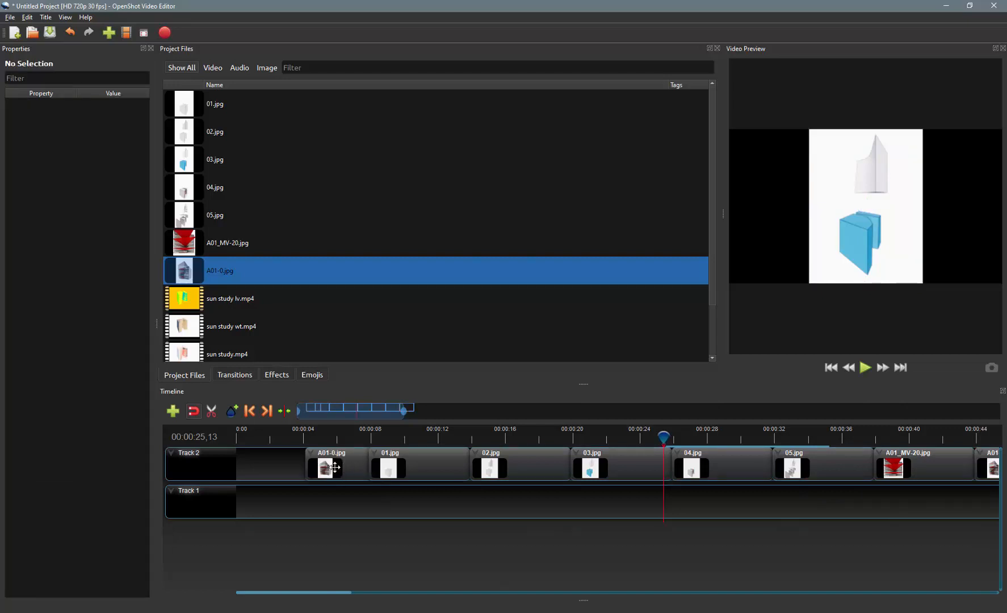
pyautogui.moveTo(341, 468); pyautogui.dragTo(272, 467)
# Shift the seven clips following the opening A01-0.jpg clip back together so that 01.jpg starts at 6 seconds, directly after it
pyautogui.click(389, 461)
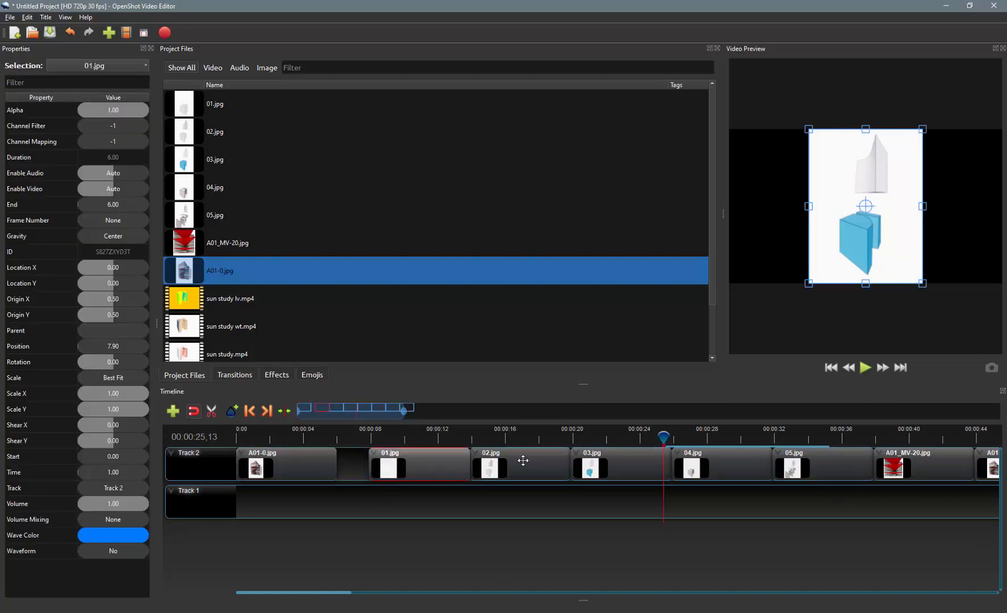
pyautogui.keyDown('ctrl'); pyautogui.click(522, 460); pyautogui.keyUp('ctrl')
pyautogui.keyDown('ctrl'); pyautogui.click(637, 460); pyautogui.keyUp('ctrl')
pyautogui.keyDown('ctrl'); pyautogui.click(702, 460); pyautogui.keyUp('ctrl')
pyautogui.keyDown('ctrl'); pyautogui.click(816, 460); pyautogui.keyUp('ctrl')
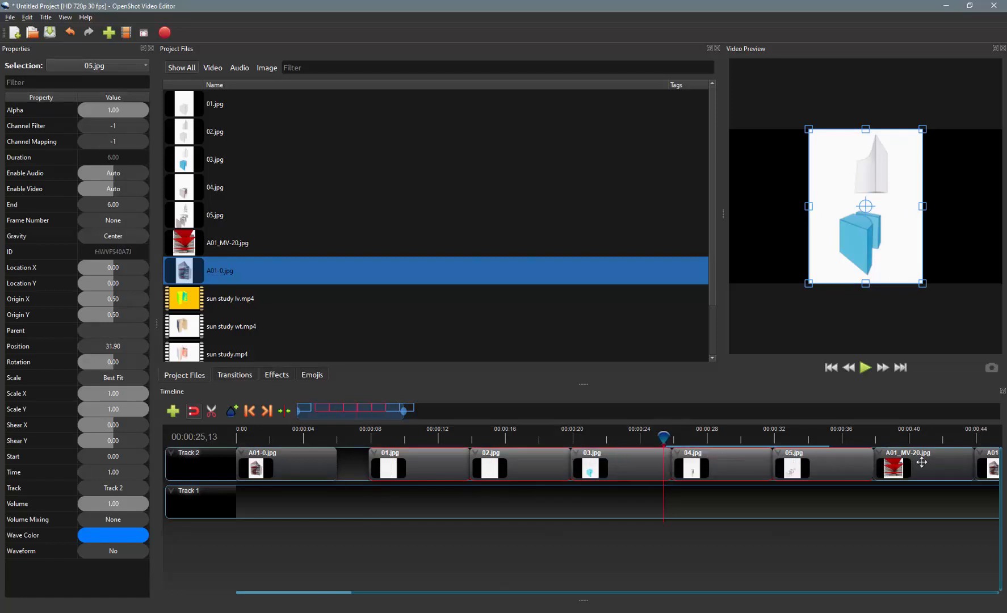
pyautogui.keyDown('ctrl'); pyautogui.click(920, 461); pyautogui.keyUp('ctrl')
pyautogui.keyDown('ctrl'); pyautogui.click(991, 461); pyautogui.keyUp('ctrl')
pyautogui.moveTo(473, 473); pyautogui.dragTo(412, 467)
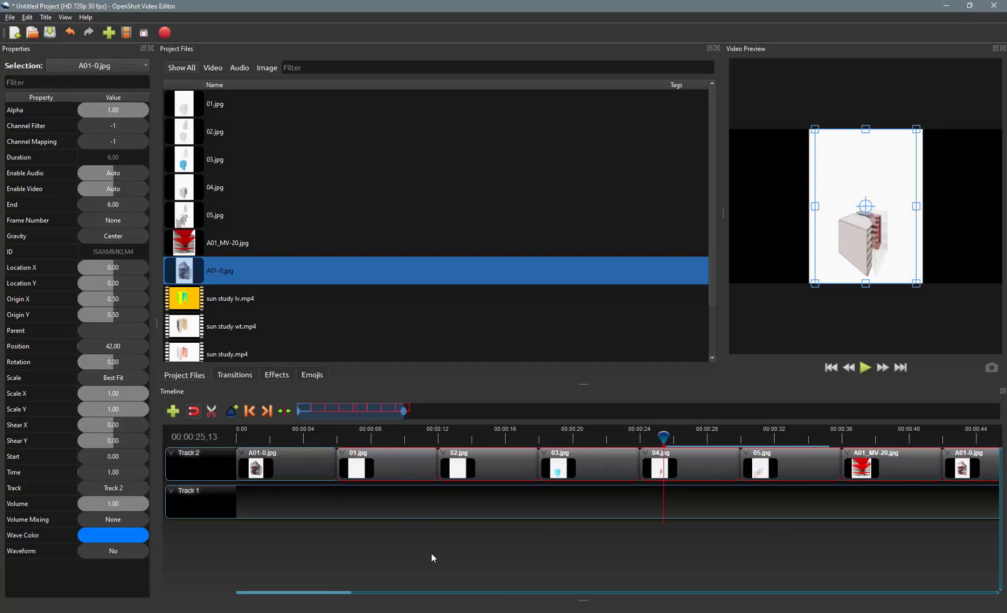
pyautogui.click(462, 510)
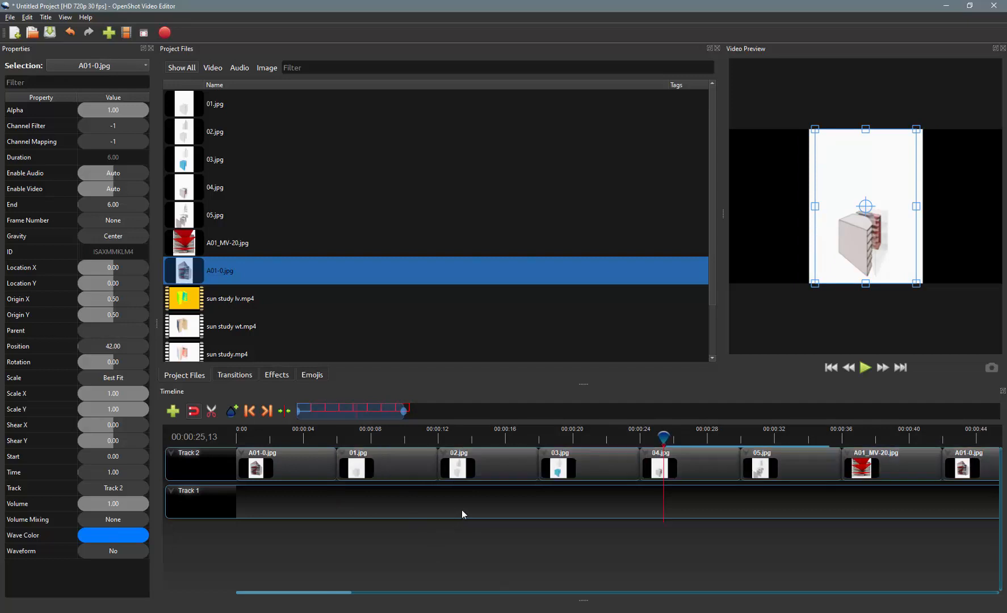
# Move 01.jpg, 02.jpg, 03.jpg and 04.jpg earlier on Track 2 so each overlaps the preceding clip by about two seconds
pyautogui.click(395, 460)
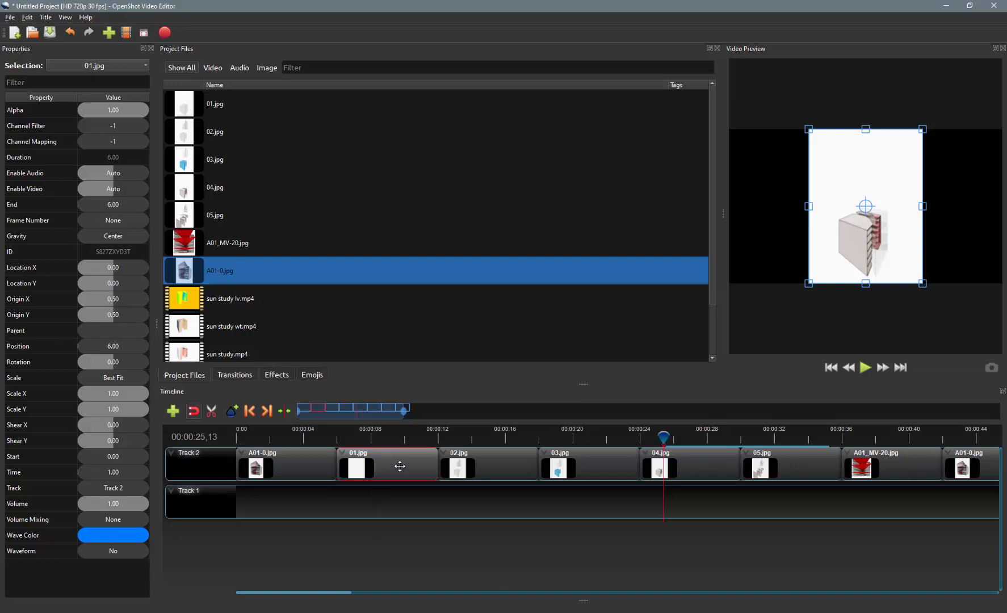
pyautogui.moveTo(411, 466); pyautogui.dragTo(378, 466)
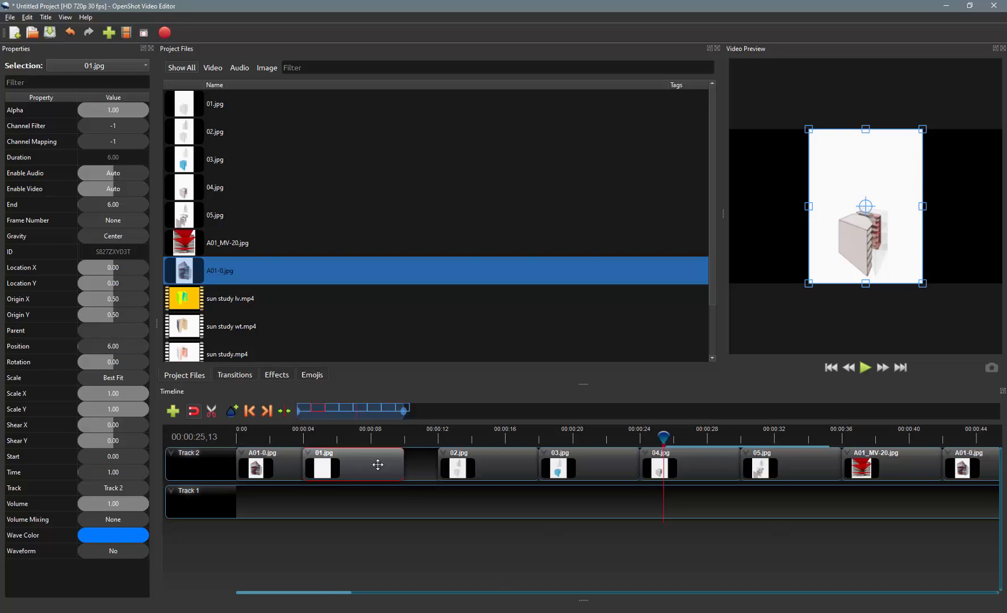
pyautogui.moveTo(378, 465); pyautogui.dragTo(378, 465)
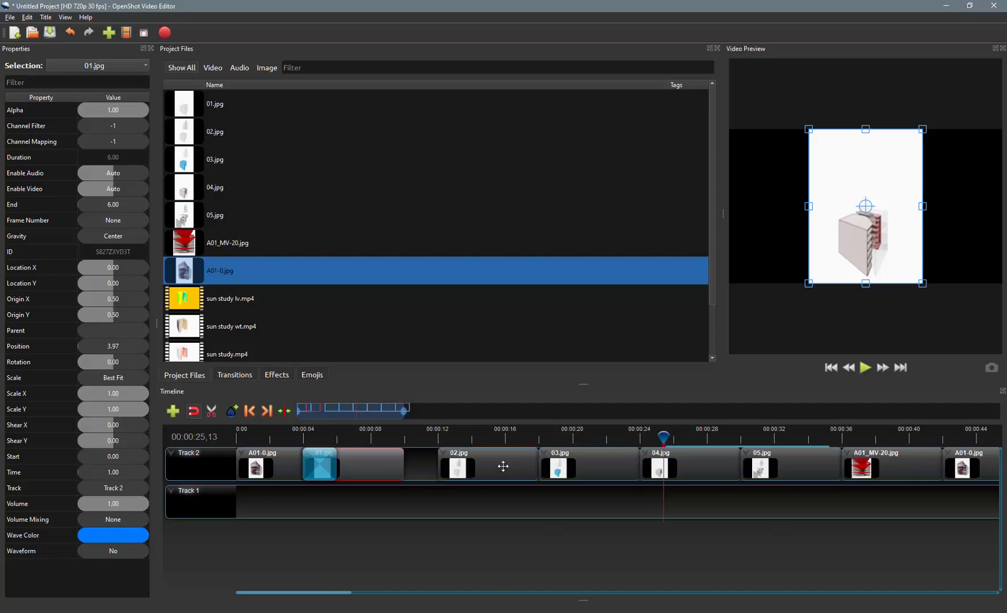
pyautogui.moveTo(505, 465); pyautogui.dragTo(438, 465)
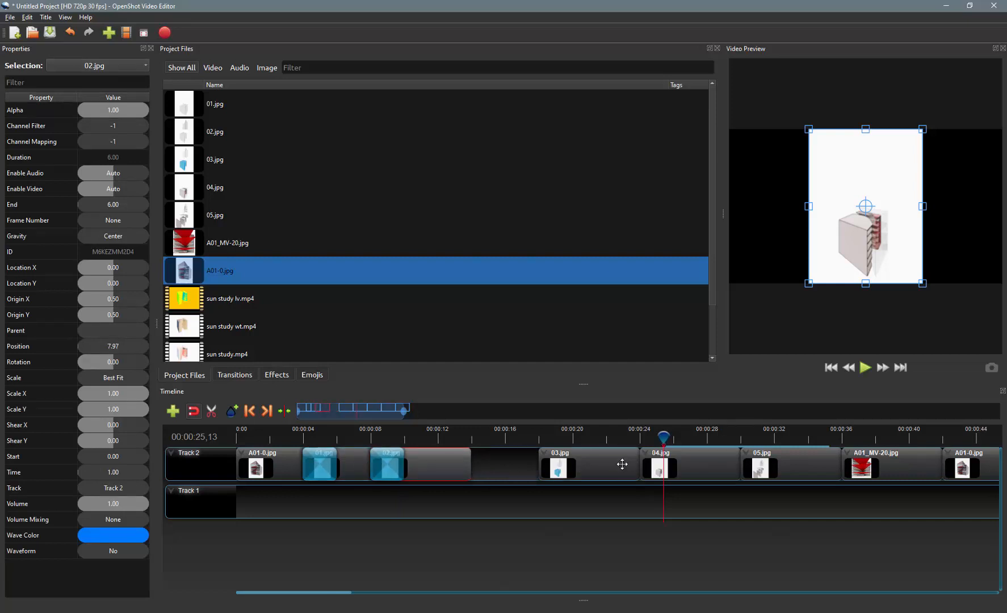
pyautogui.moveTo(622, 464); pyautogui.dragTo(520, 463)
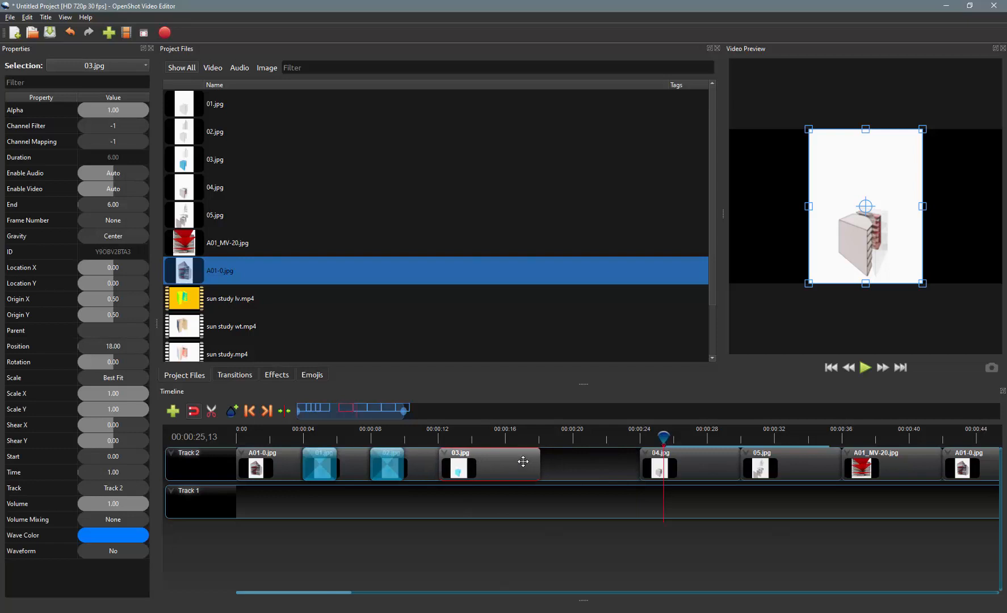
pyautogui.moveTo(703, 463); pyautogui.dragTo(569, 465)
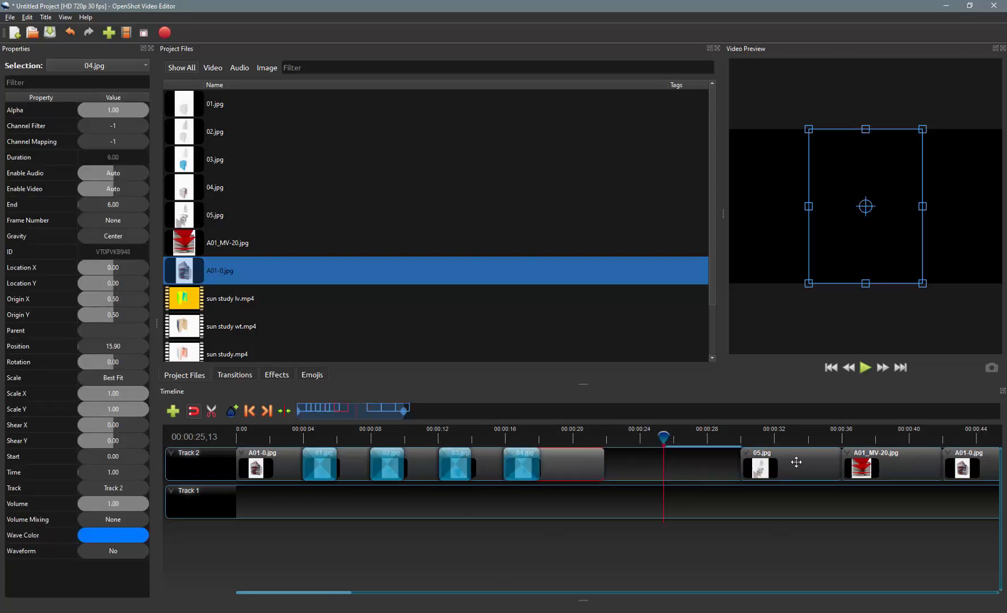
# Overlap 05.jpg, the second A01-0.jpg and A01_MV-20.jpg in that order on Track 2, starting at about 20, 24 and 28 seconds
pyautogui.moveTo(794, 466); pyautogui.dragTo(640, 463)
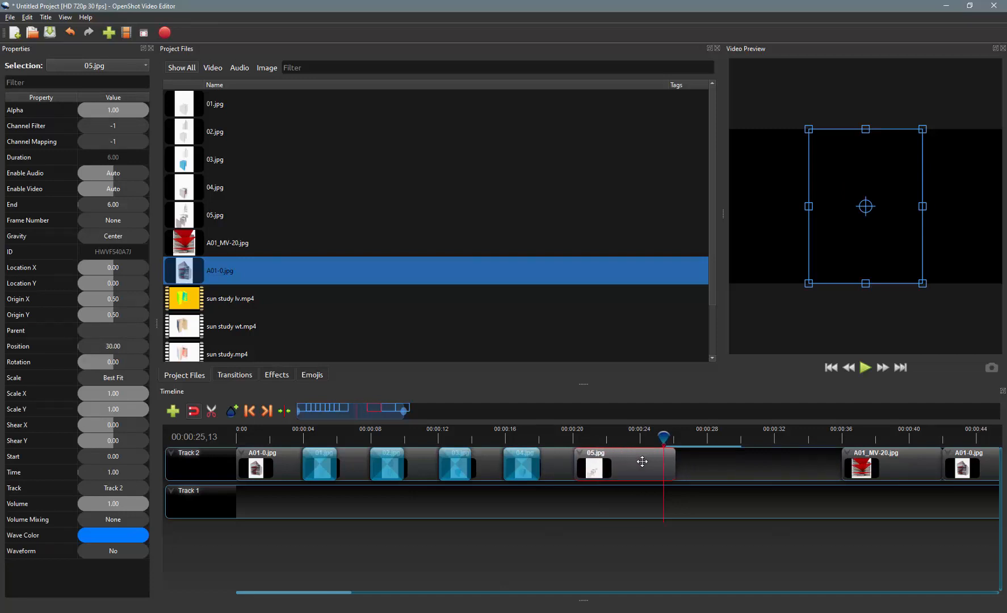
pyautogui.moveTo(640, 462); pyautogui.dragTo(640, 462)
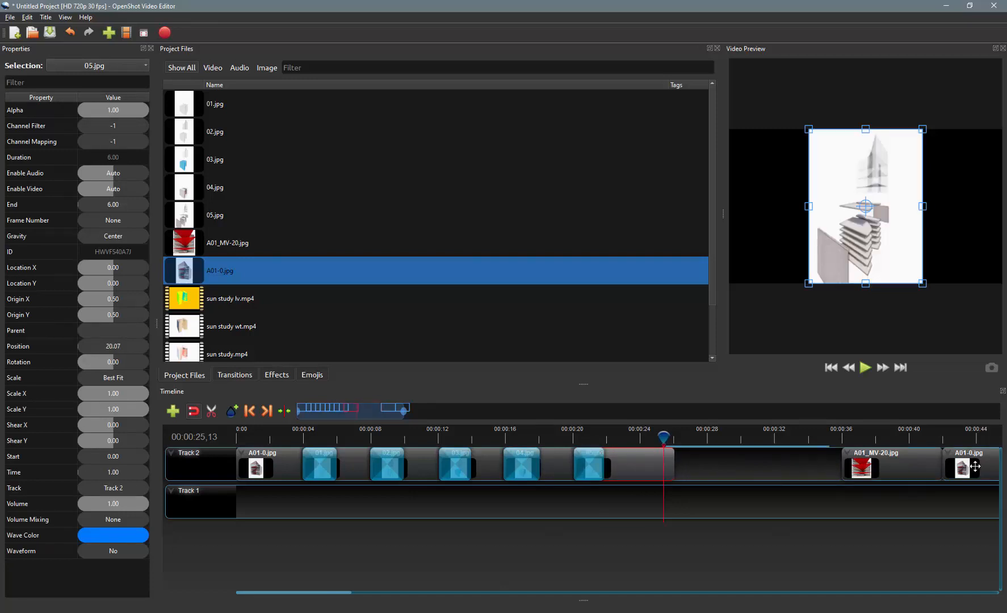
pyautogui.moveTo(975, 466); pyautogui.dragTo(675, 466)
pyautogui.moveTo(928, 465); pyautogui.dragTo(793, 461)
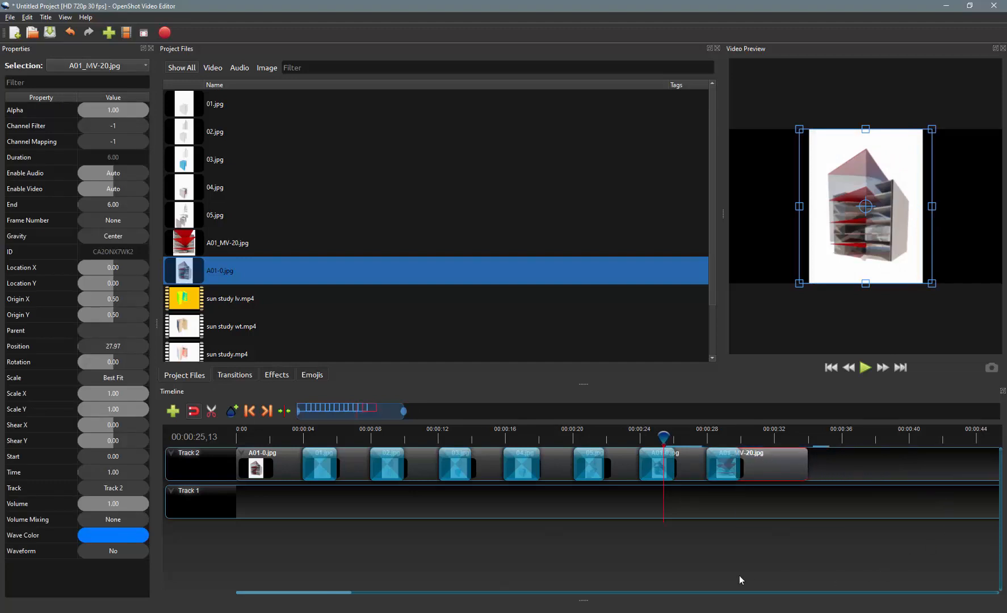
# Add sun study lv.mp4 to Track 2 after the image clips, starting at about 35.6 seconds
pyautogui.click(189, 299)
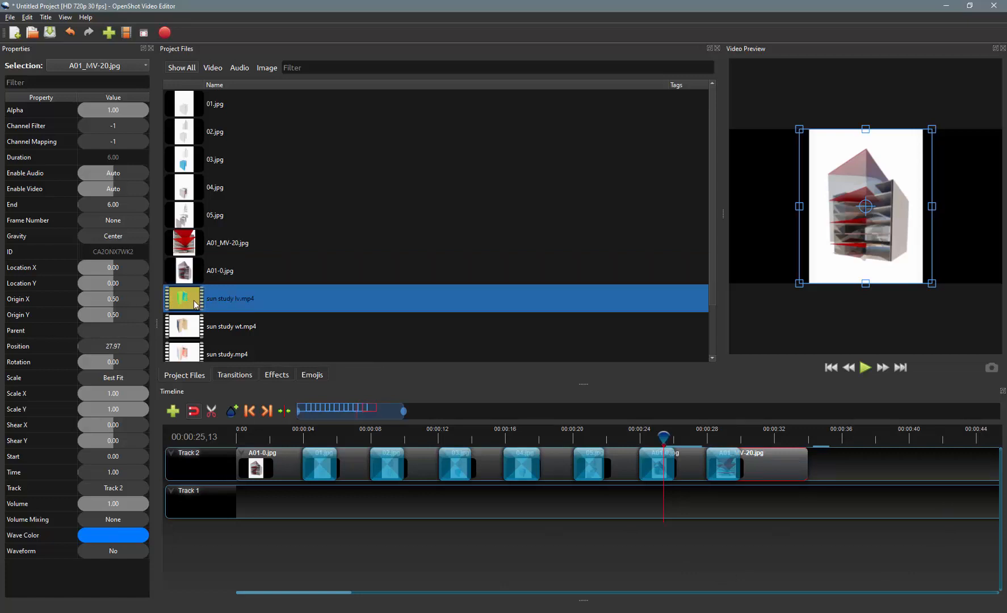
pyautogui.moveTo(194, 301); pyautogui.dragTo(868, 466)
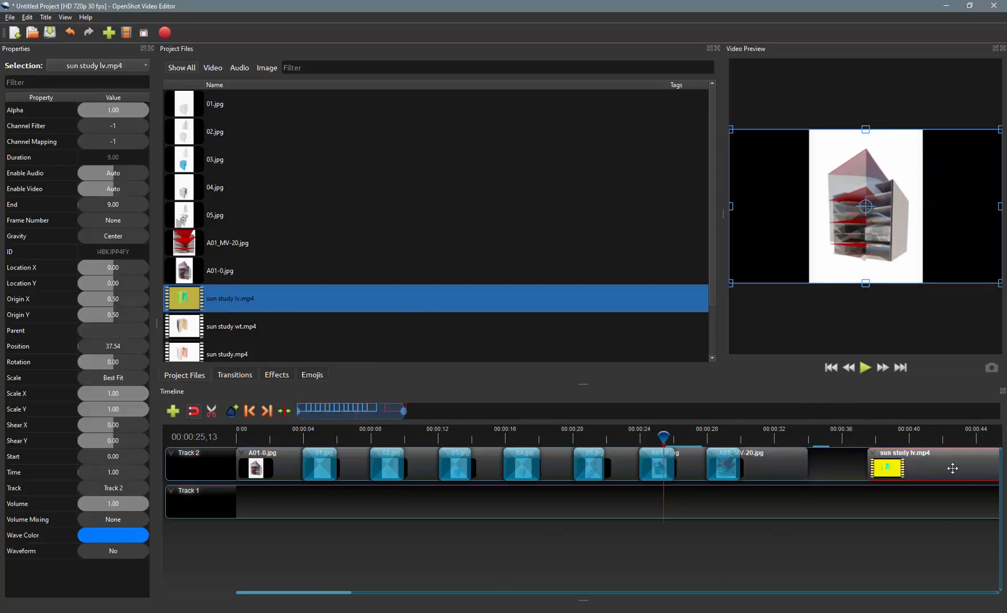
pyautogui.moveTo(954, 469); pyautogui.dragTo(924, 467)
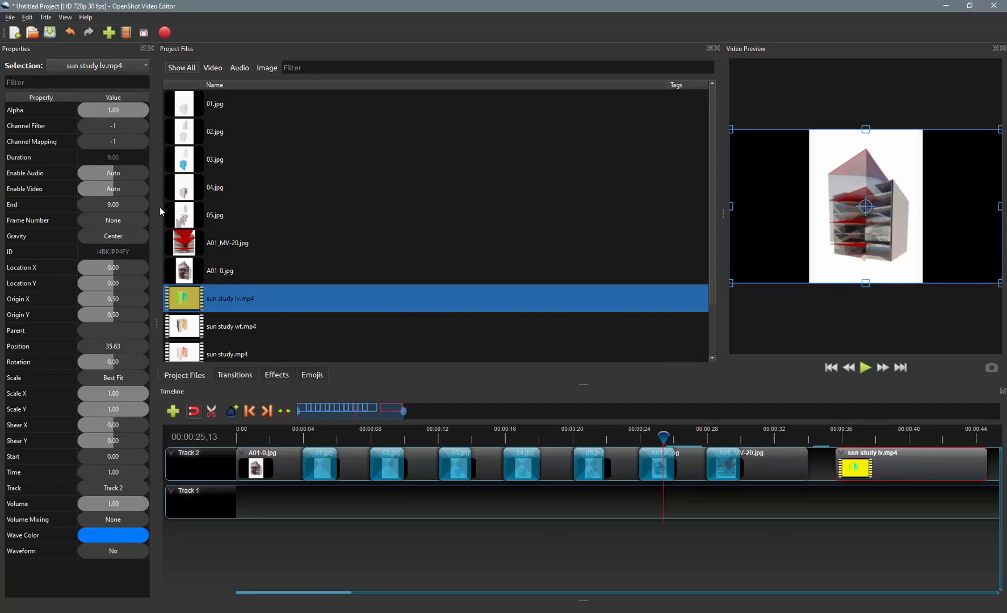
# Set the End value of the sun study lv.mp4 clip to 6 seconds
pyautogui.click(137, 205)
pyautogui.doubleClick(129, 203)
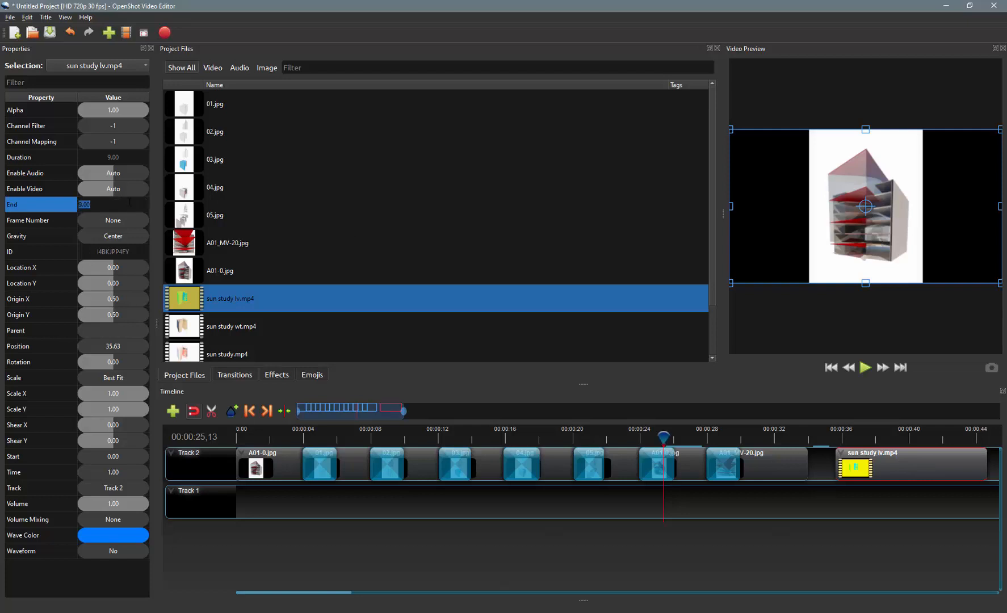
pyautogui.write('6')
pyautogui.press('Return')
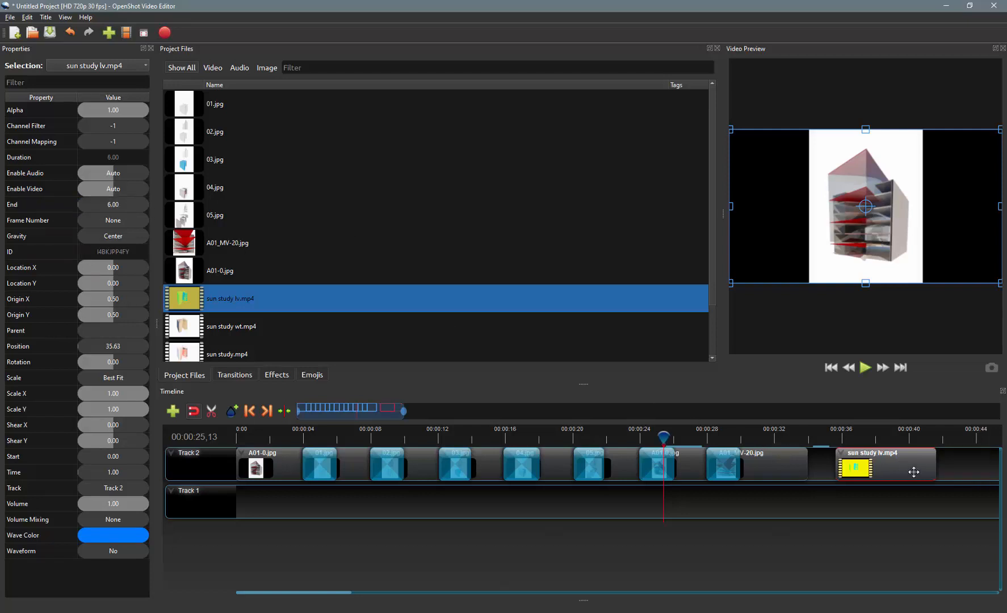
pyautogui.rightClick(845, 465)
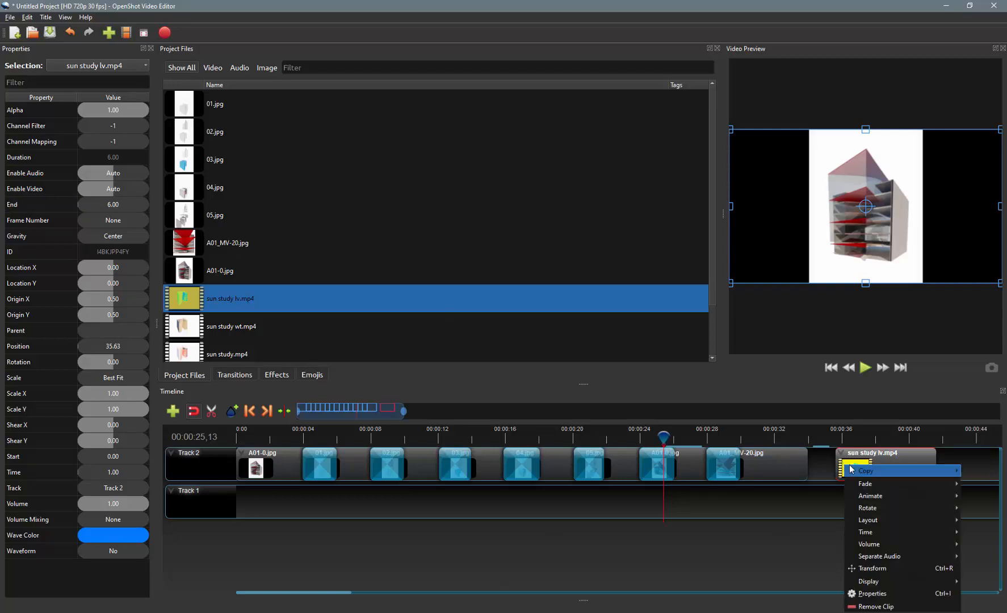
pyautogui.moveTo(875, 535)
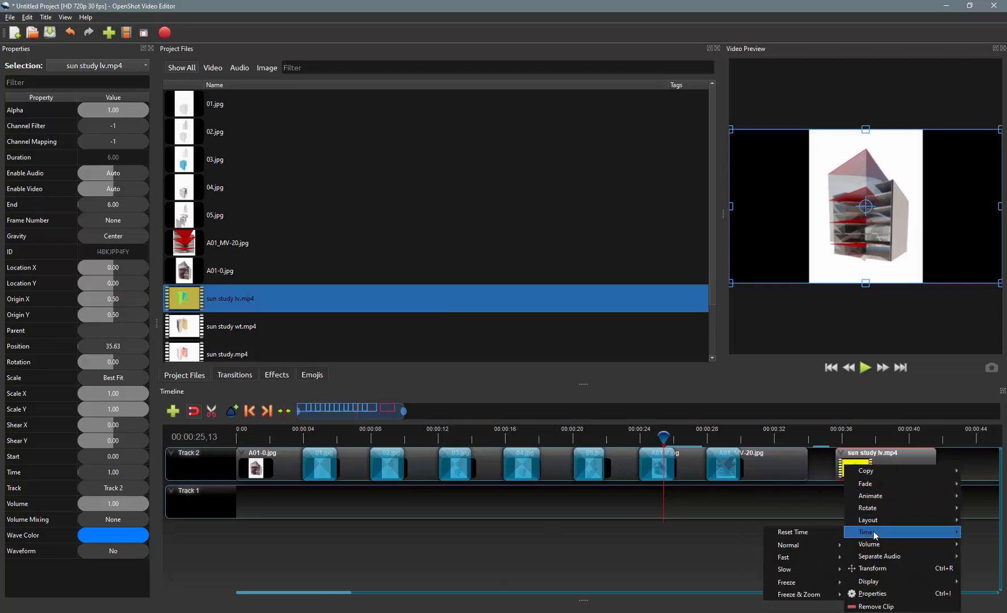
pyautogui.moveTo(811, 583)
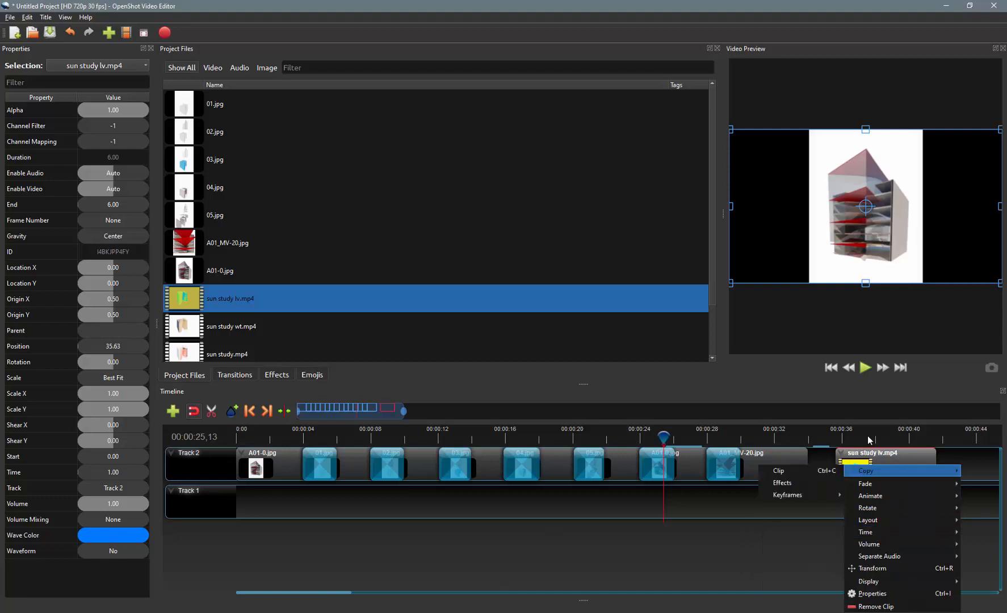
pyautogui.click(822, 453)
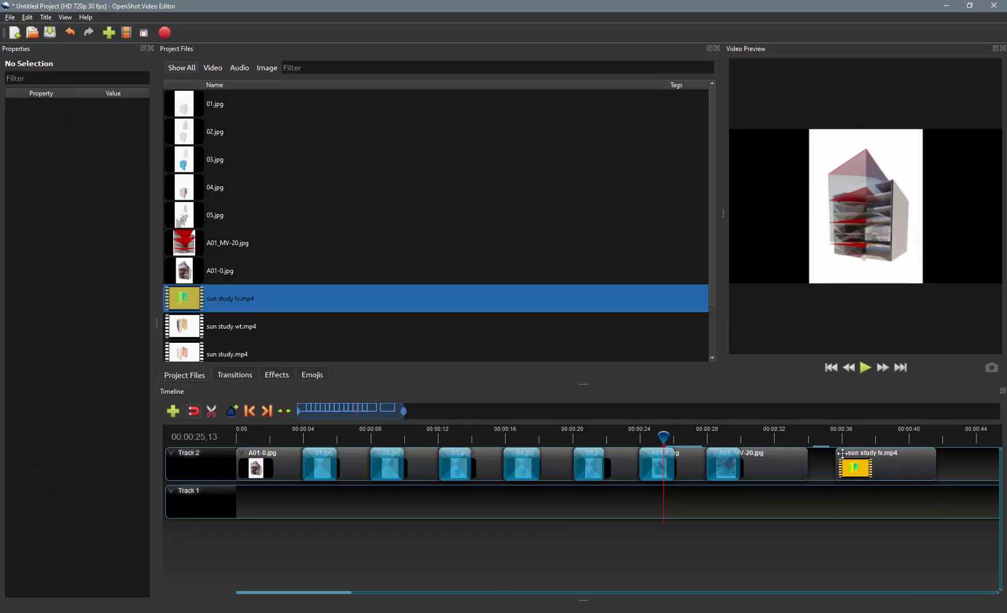
# Place the playhead at the start of the sun study lv.mp4 clip and apply a 2-second time freeze there
pyautogui.moveTo(665, 436); pyautogui.dragTo(837, 434)
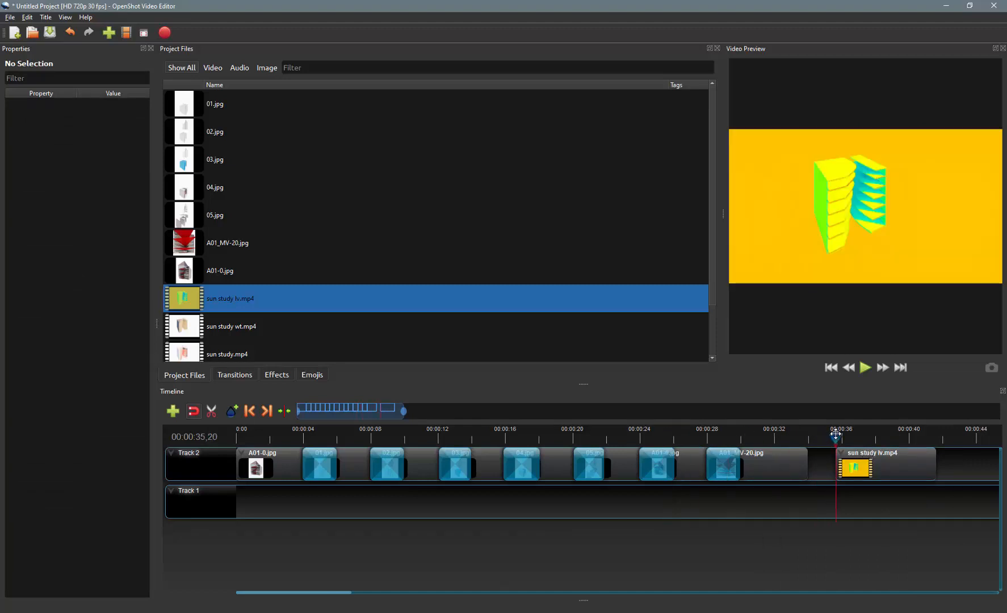
pyautogui.rightClick(862, 465)
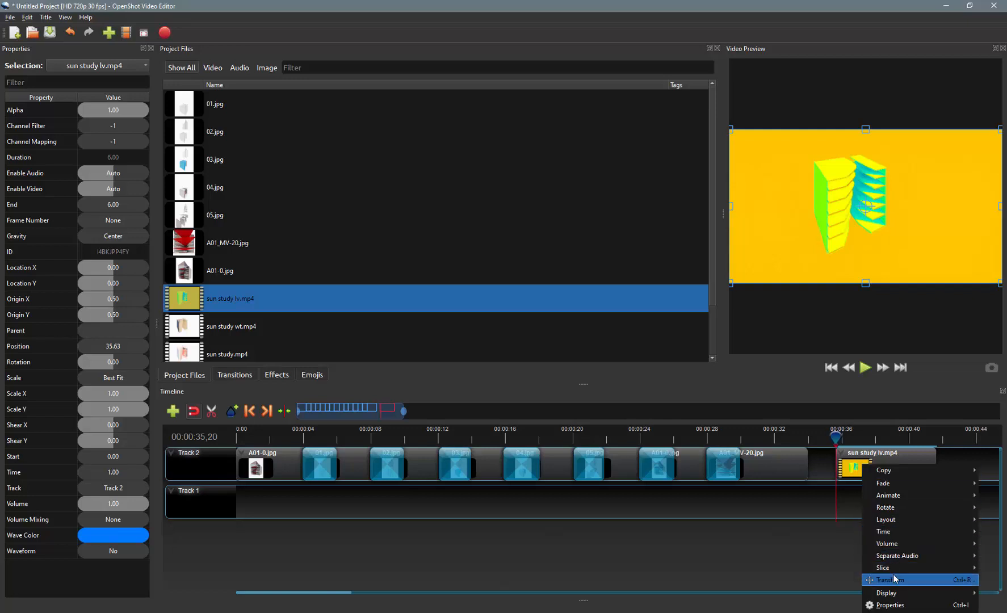
pyautogui.moveTo(886, 496)
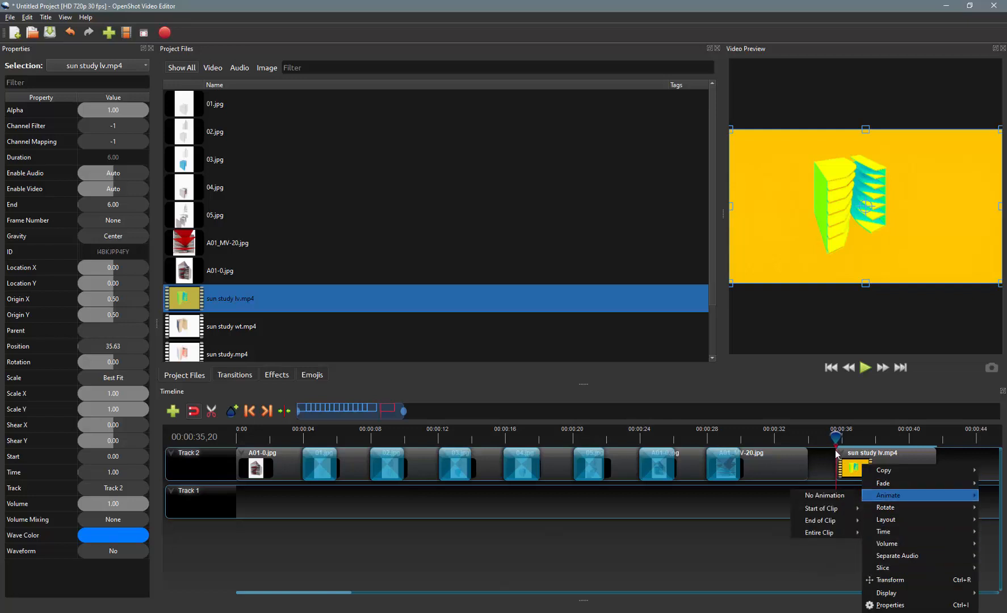
pyautogui.click(836, 452)
pyautogui.rightClick(837, 451)
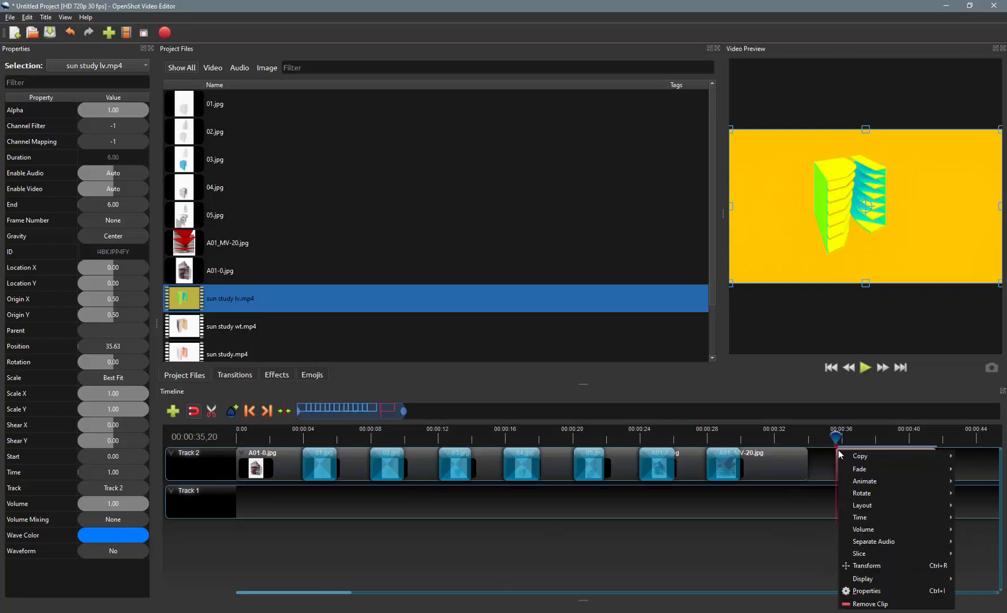
pyautogui.moveTo(873, 559)
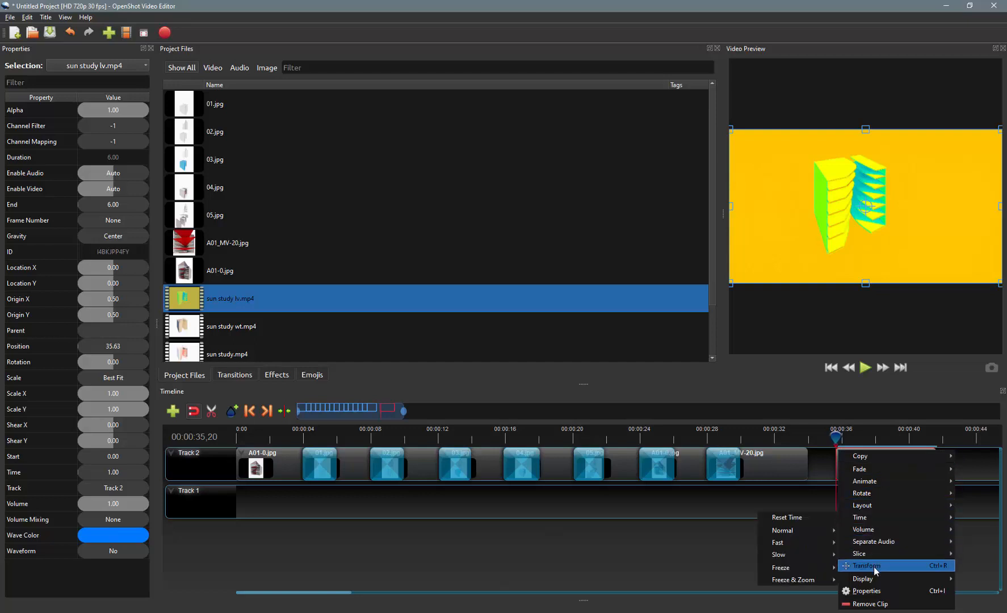
pyautogui.moveTo(877, 521)
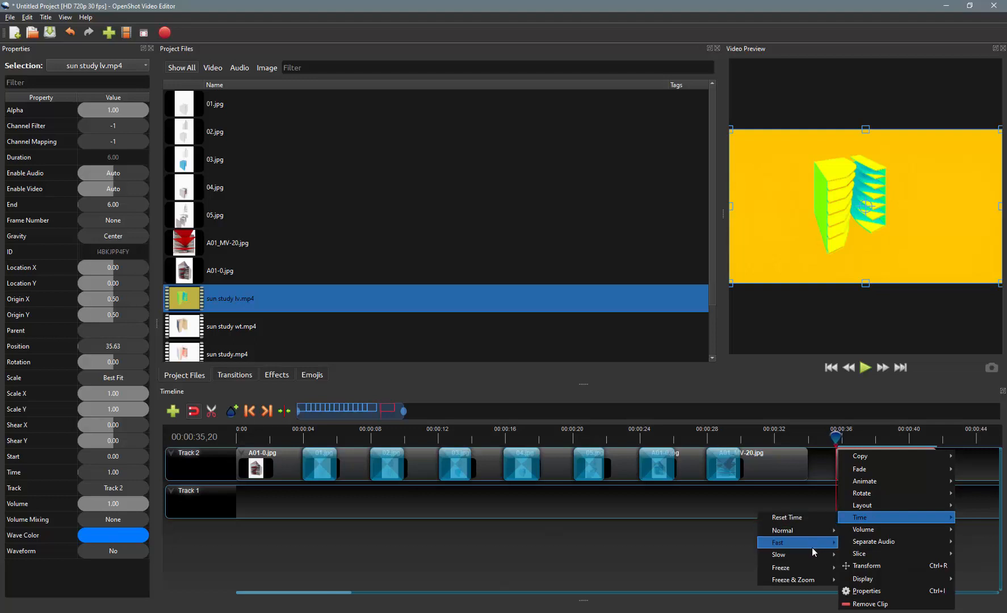
pyautogui.moveTo(812, 568)
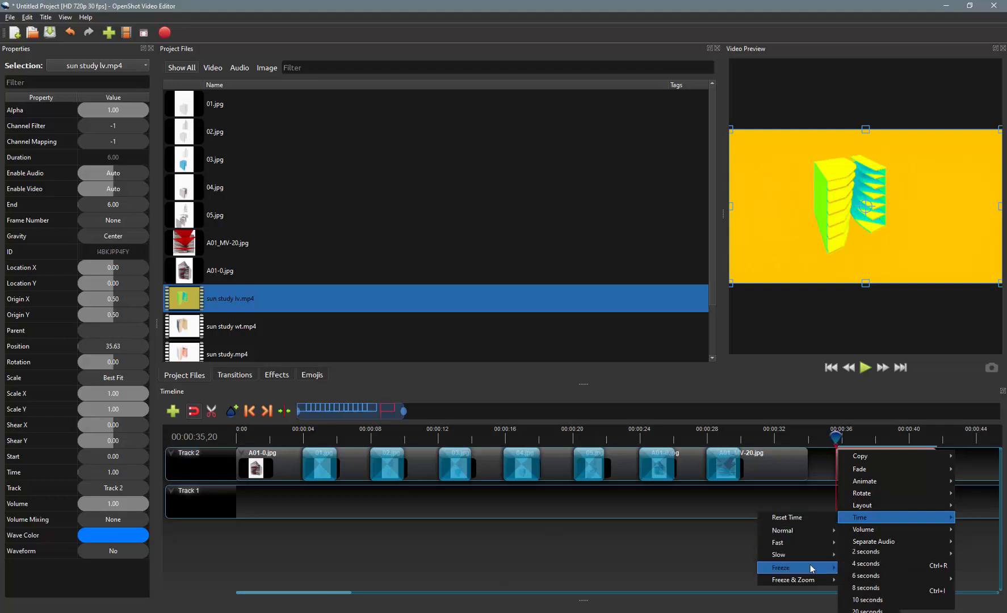
pyautogui.click(857, 553)
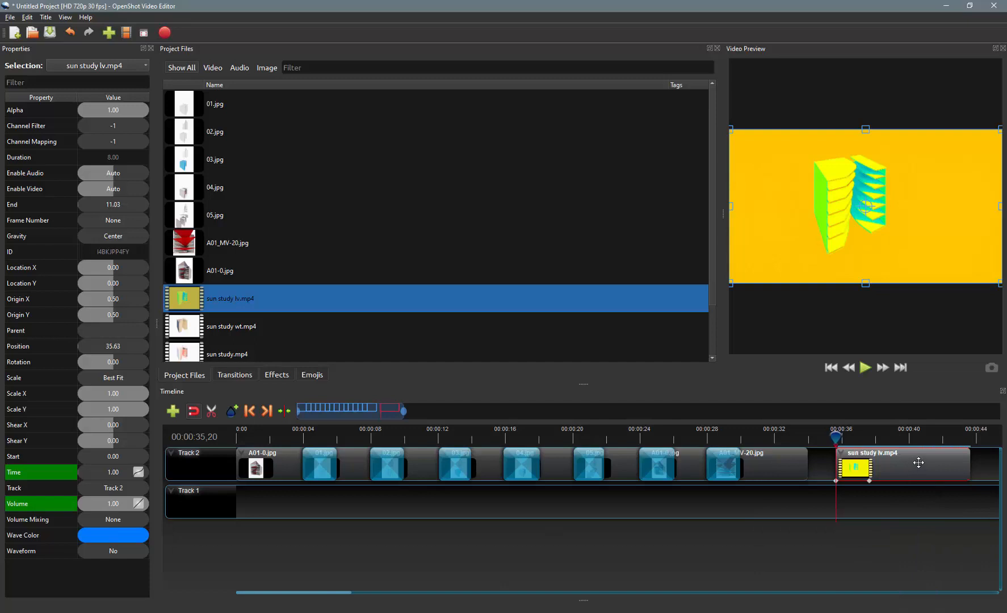
# Move sun study lv.mp4 to about 32 seconds, overlapping A01_MV-20.jpg, and apply a slow fade-out at its end
pyautogui.moveTo(937, 465); pyautogui.dragTo(876, 460)
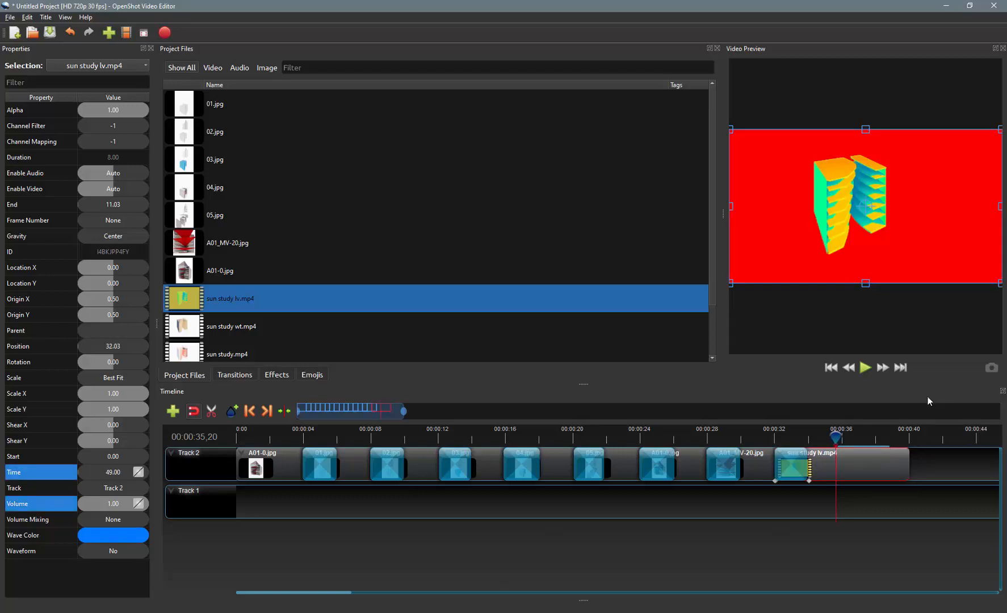
pyautogui.rightClick(880, 463)
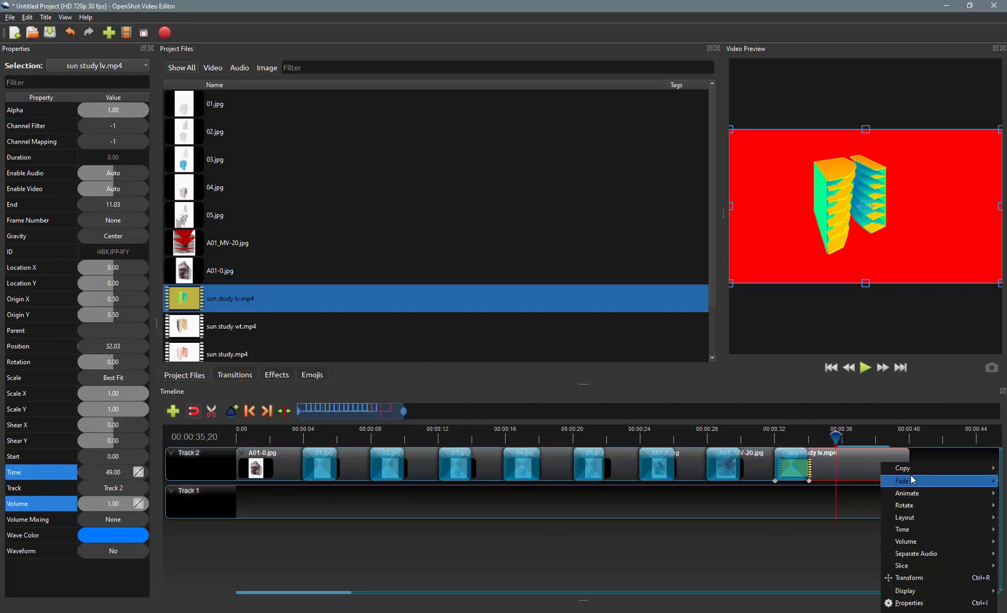
pyautogui.moveTo(926, 482)
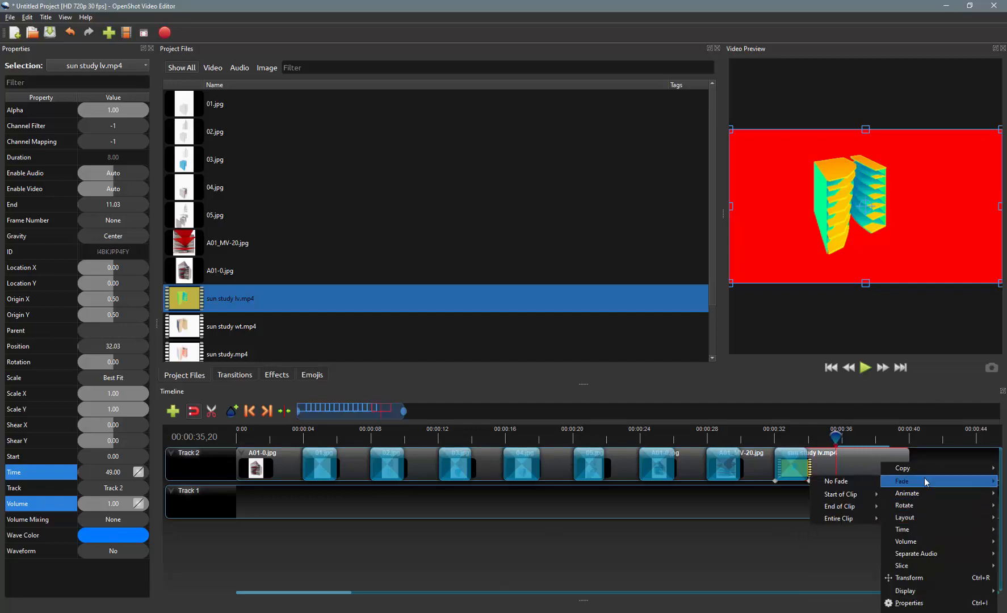
pyautogui.moveTo(852, 509)
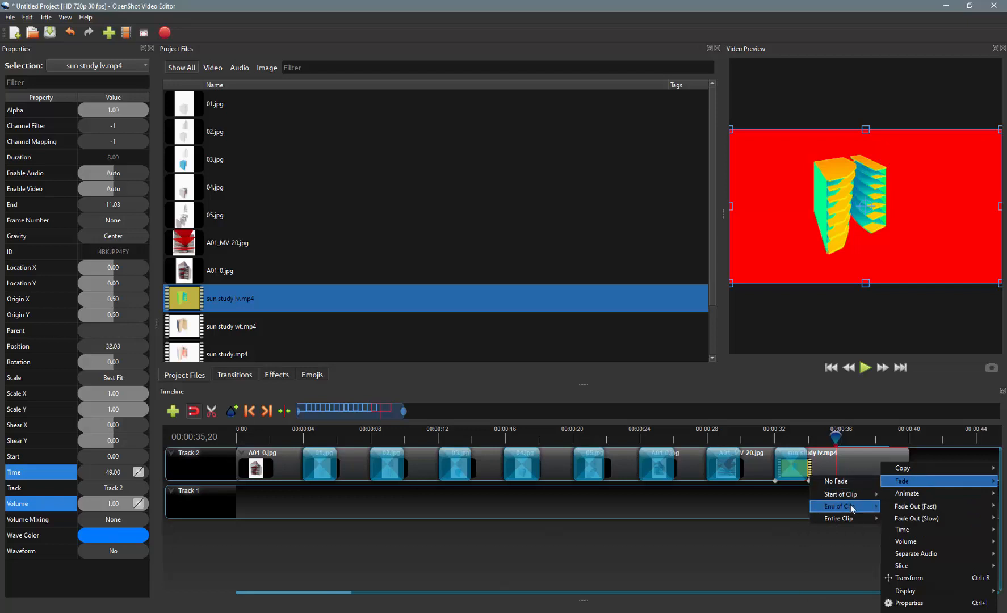
pyautogui.click(915, 518)
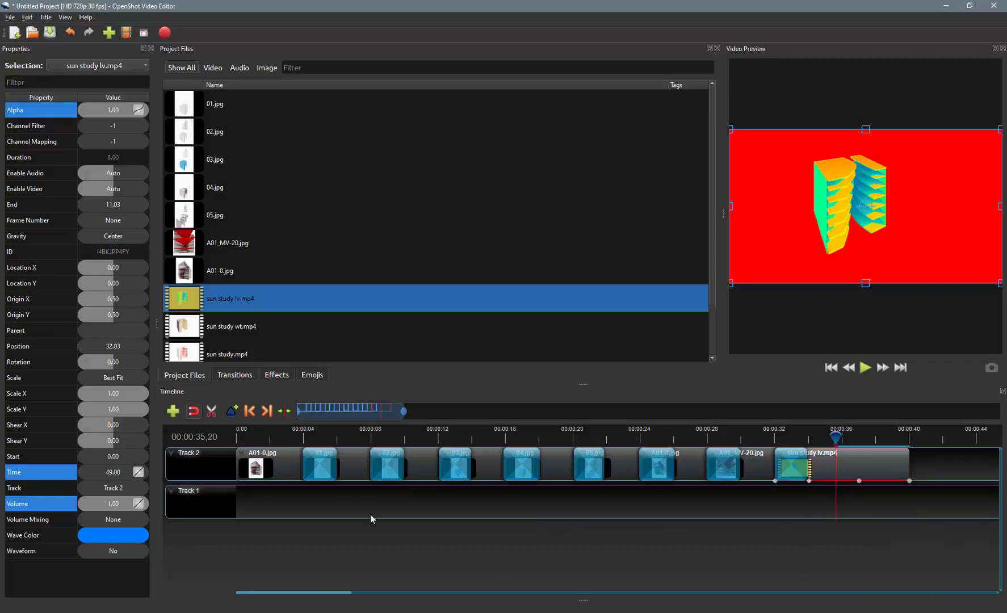
# Apply a slow fade-in to the start of the opening A01-0.jpg clip on Track 2
pyautogui.rightClick(309, 463)
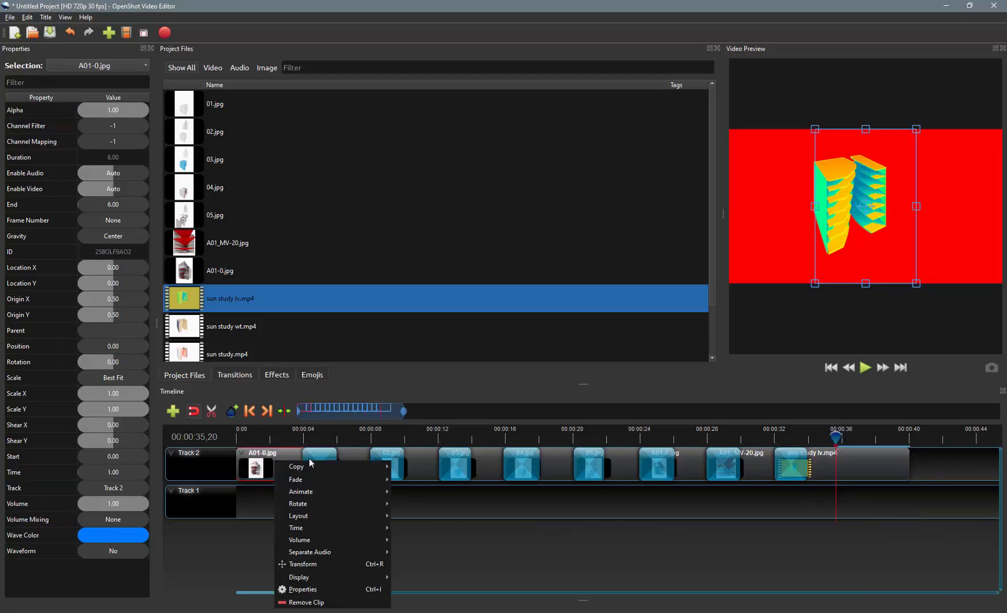
pyautogui.moveTo(334, 482)
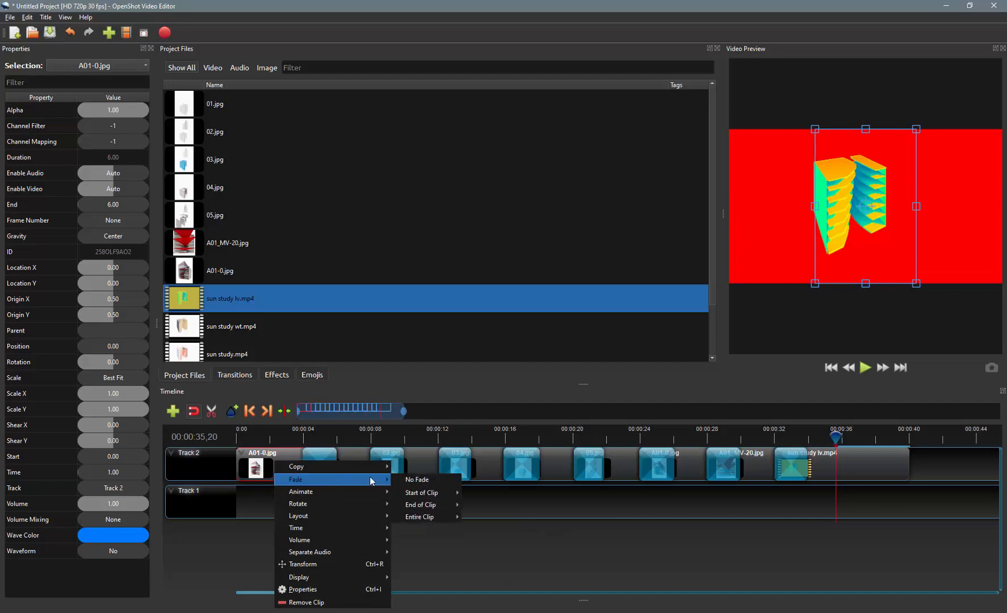
pyautogui.moveTo(429, 494)
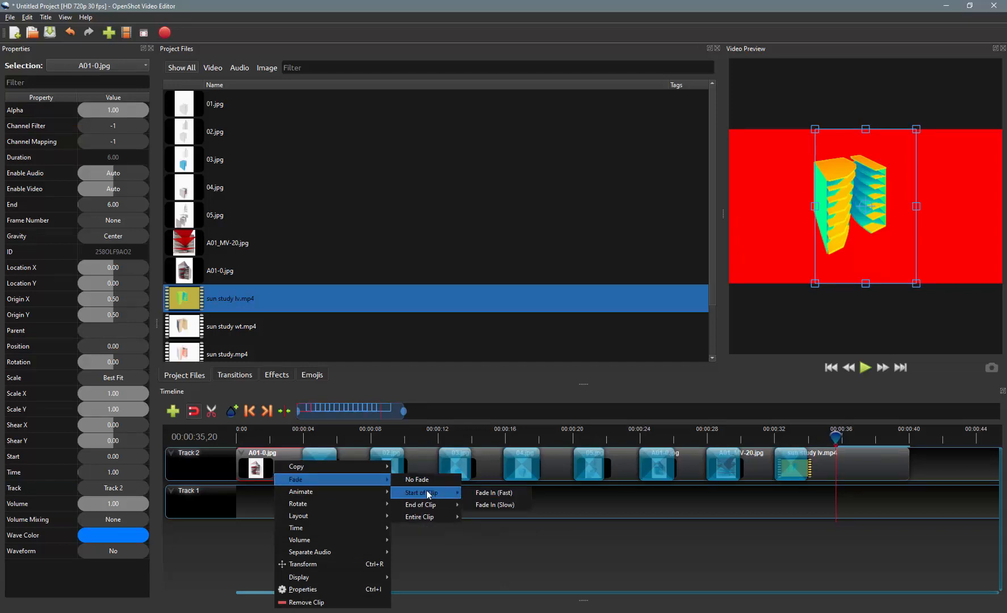
pyautogui.click(488, 505)
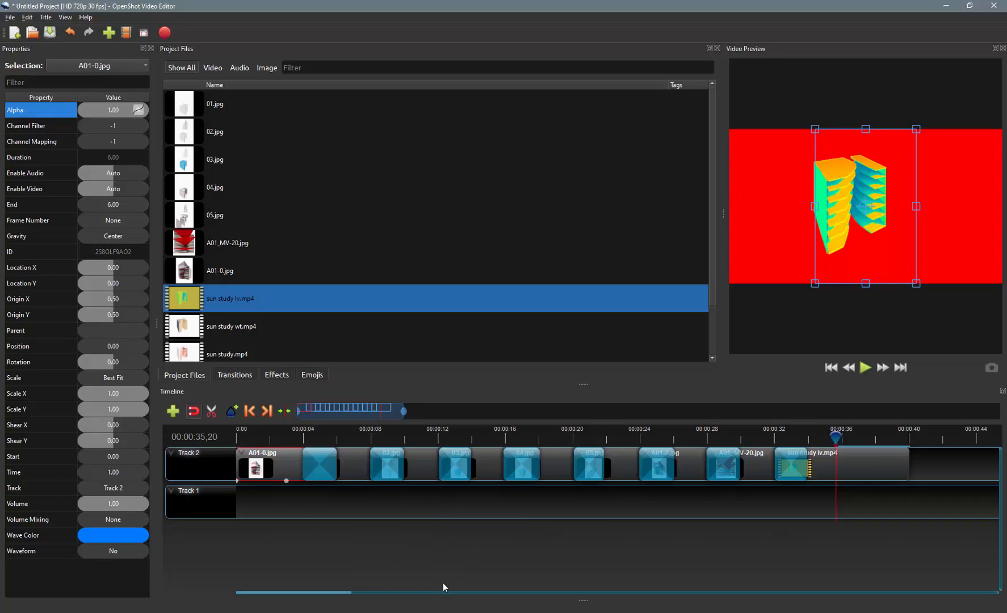
# Place Urban_Lullaby.mp3 at the start of Track 1 and apply a slow fade-in to the start of the clip
pyautogui.scroll(-2, 284, 328)
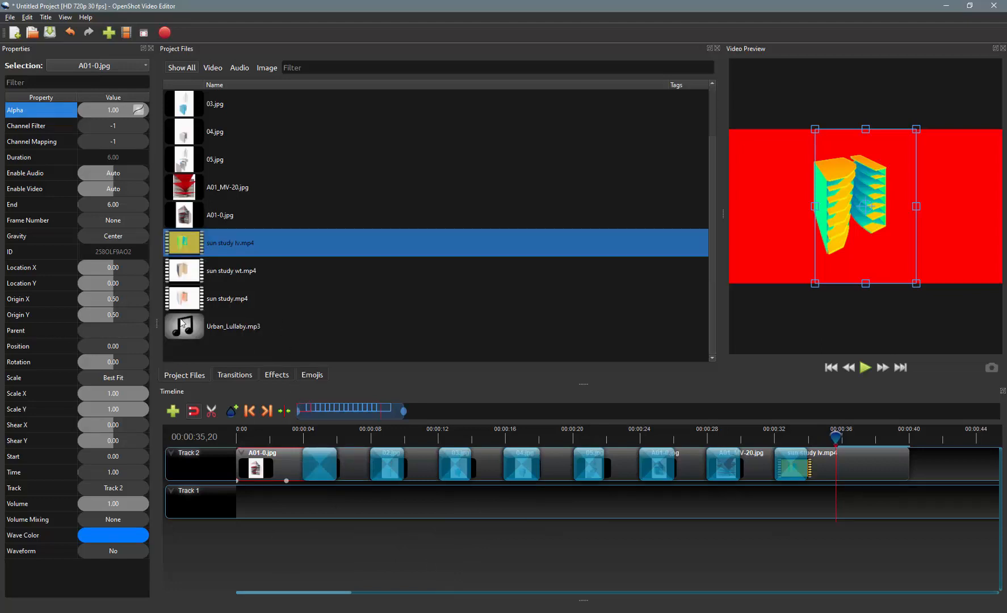
pyautogui.click(235, 324)
pyautogui.moveTo(241, 322); pyautogui.dragTo(245, 500)
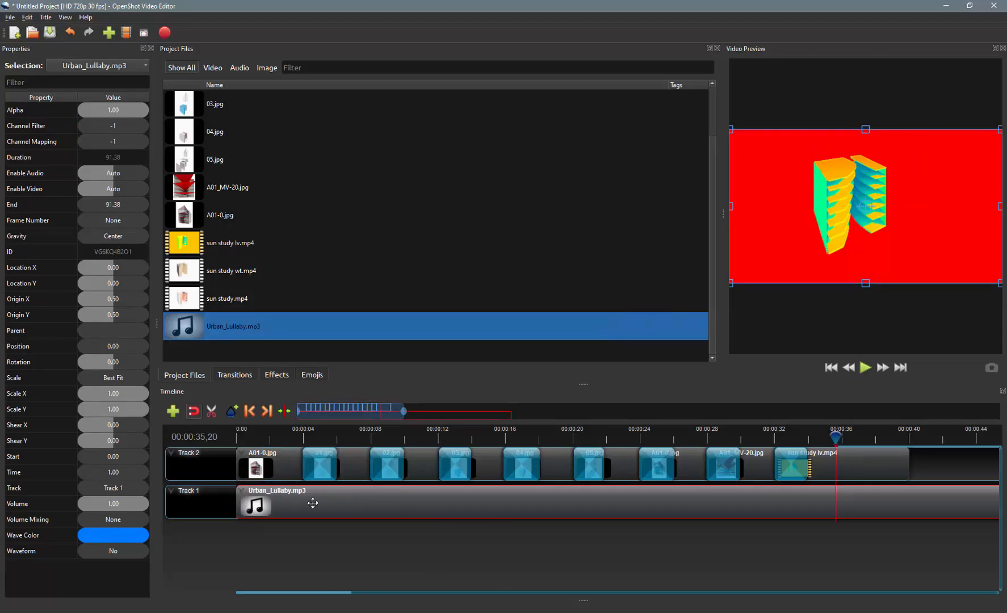
pyautogui.rightClick(259, 501)
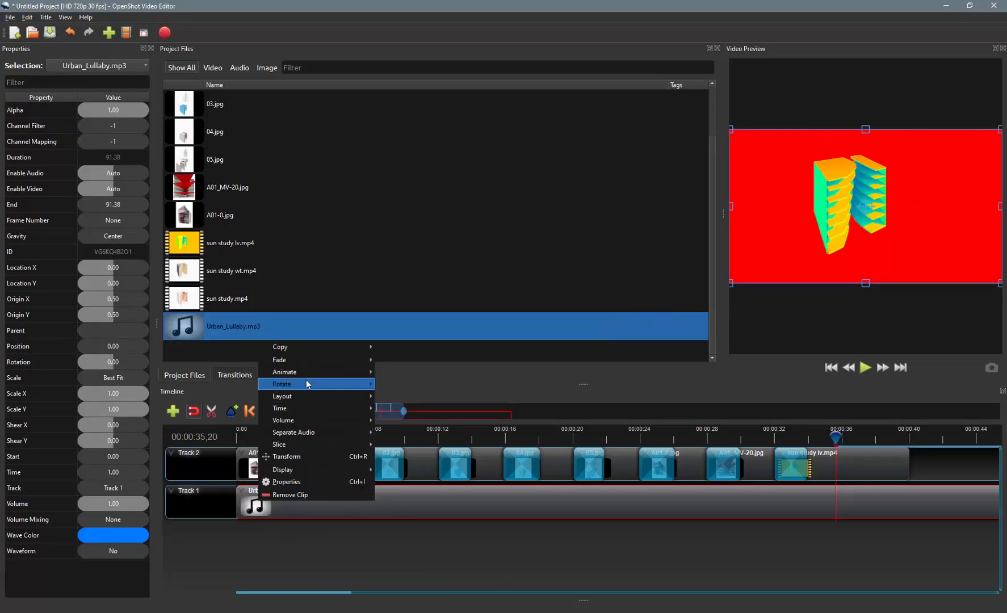
pyautogui.moveTo(316, 361)
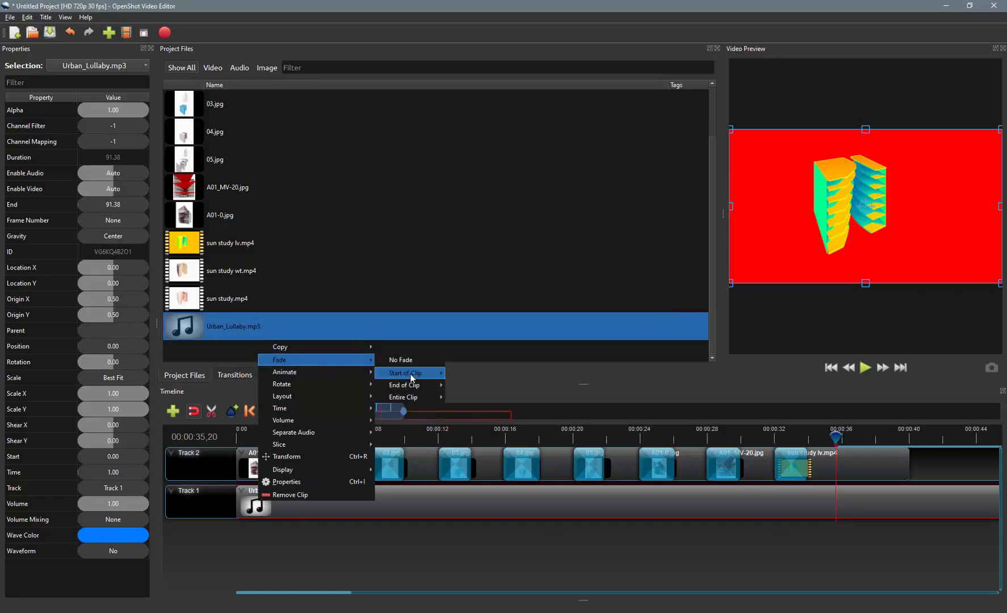
pyautogui.moveTo(414, 374)
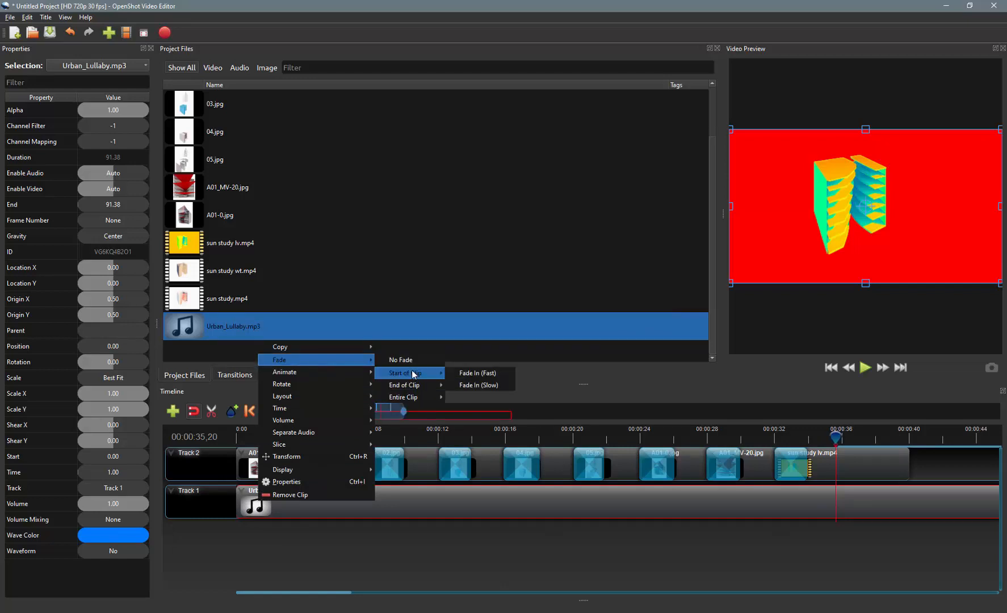
pyautogui.click(479, 385)
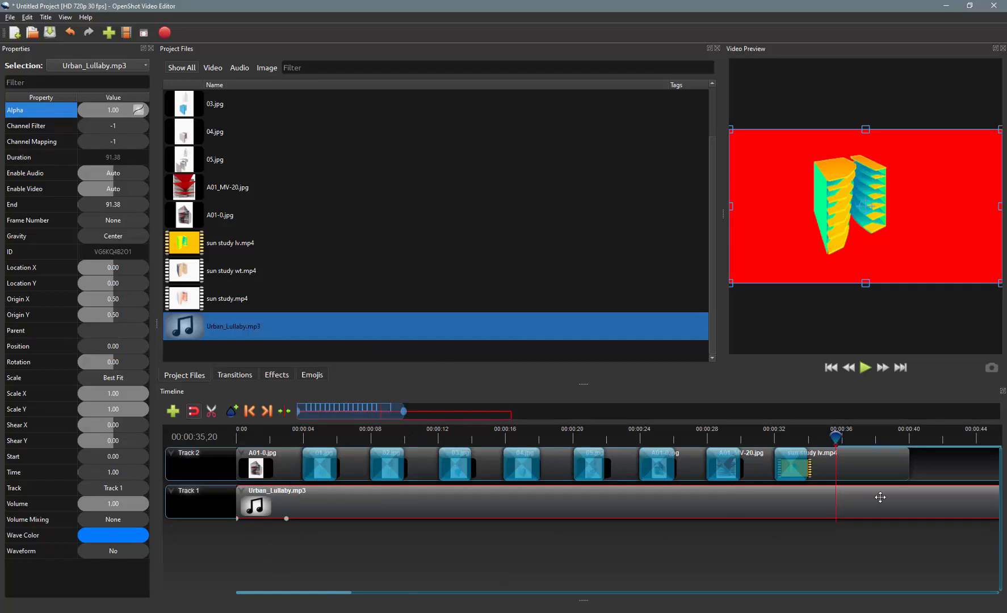
# Split Urban_Lullaby.mp3 at about 40 seconds, where the last Track 2 clip ends, and delete the remaining part
pyautogui.moveTo(837, 436); pyautogui.dragTo(911, 438)
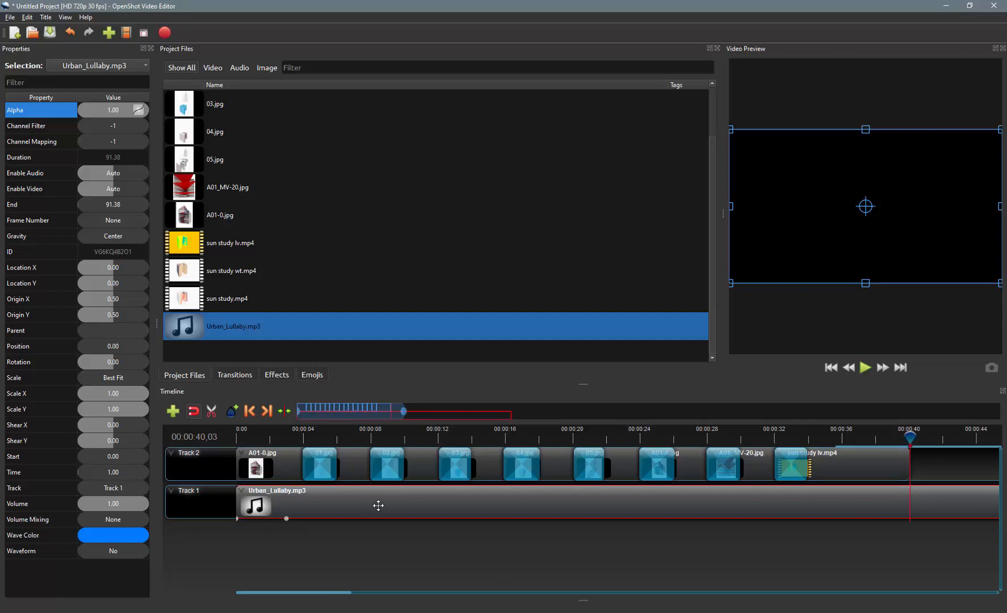
pyautogui.click(214, 410)
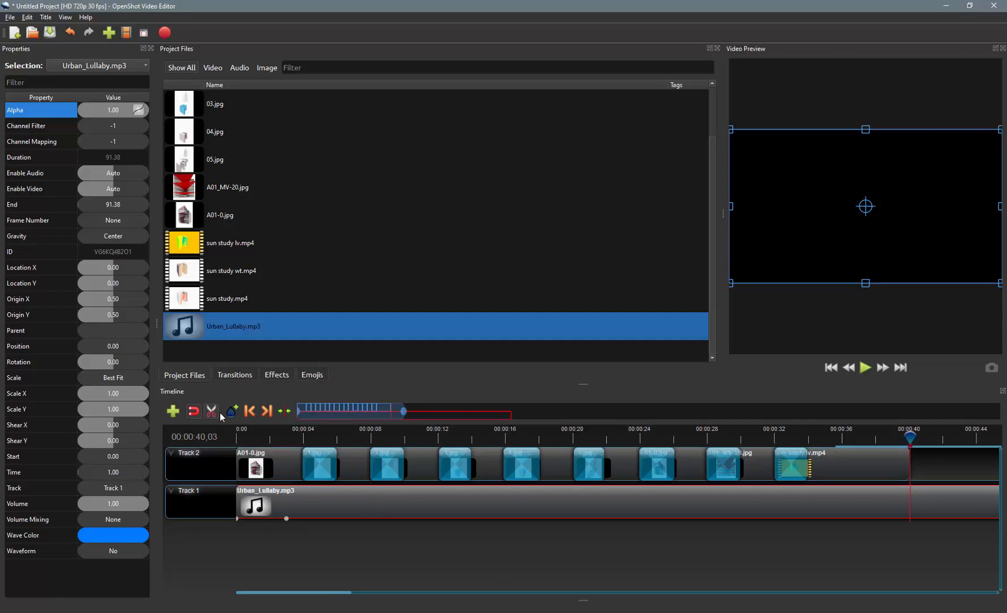
pyautogui.click(911, 493)
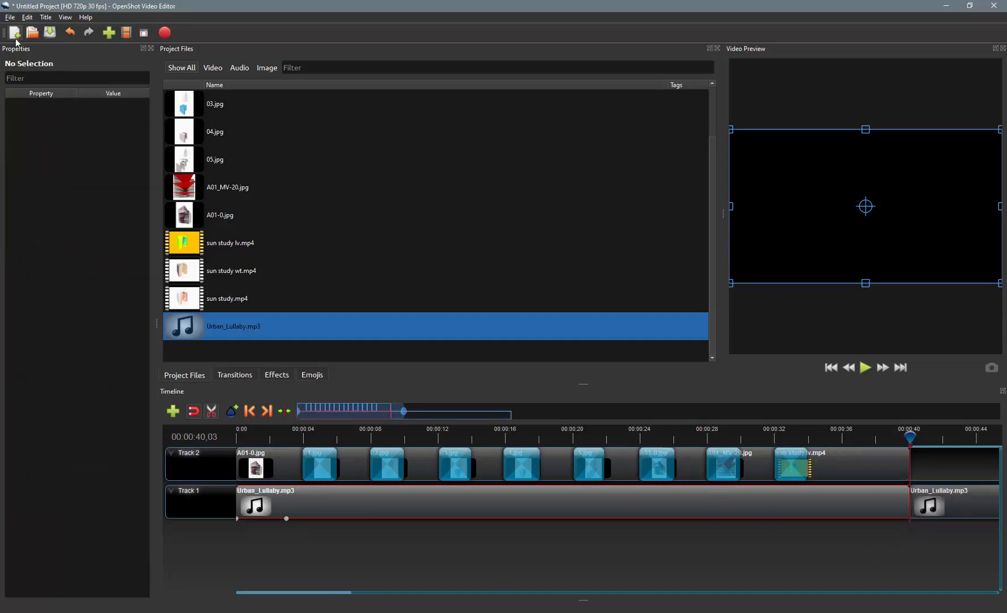
pyautogui.click(214, 411)
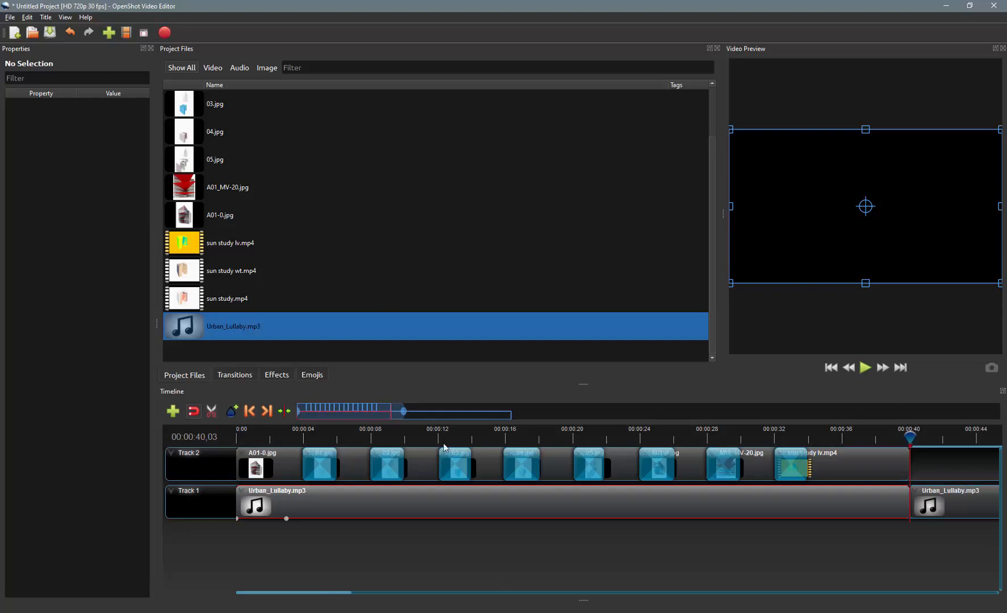
pyautogui.click(956, 507)
pyautogui.press('Delete')
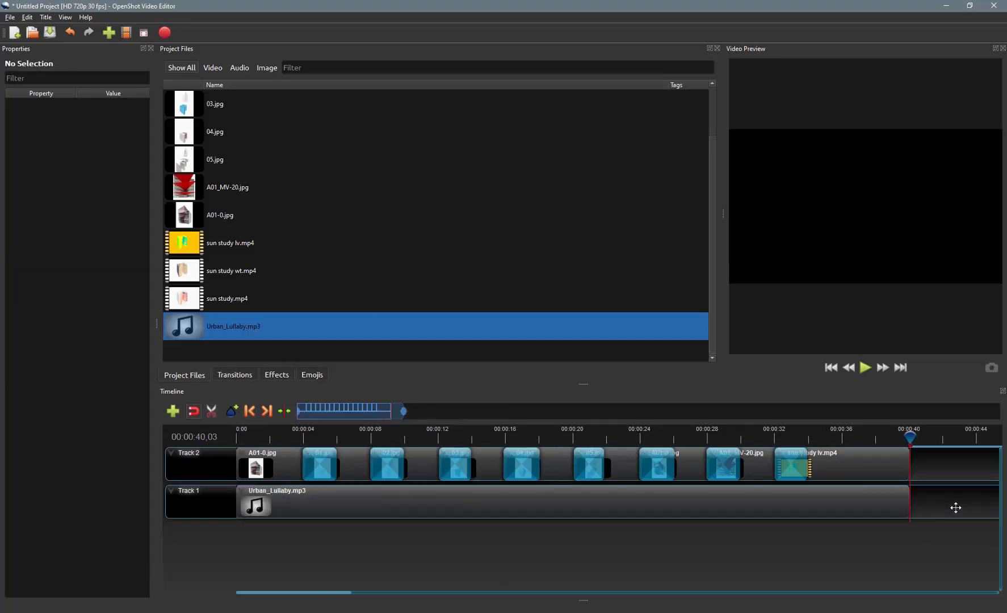
# Align the music clip's end with the end of sun study lv.mp4 and apply a slow volume fade-out there
pyautogui.click(912, 502)
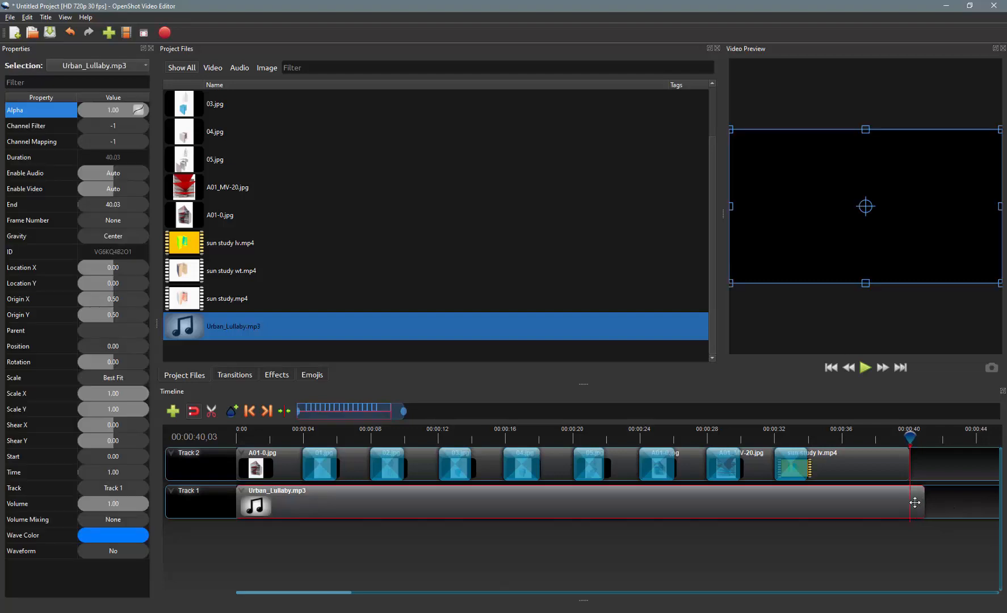
pyautogui.moveTo(908, 505)
pyautogui.mouseDown()
pyautogui.moveTo(846, 507)
pyautogui.moveTo(911, 506)
pyautogui.mouseUp()
pyautogui.rightClick(896, 490)
pyautogui.moveTo(911, 365)
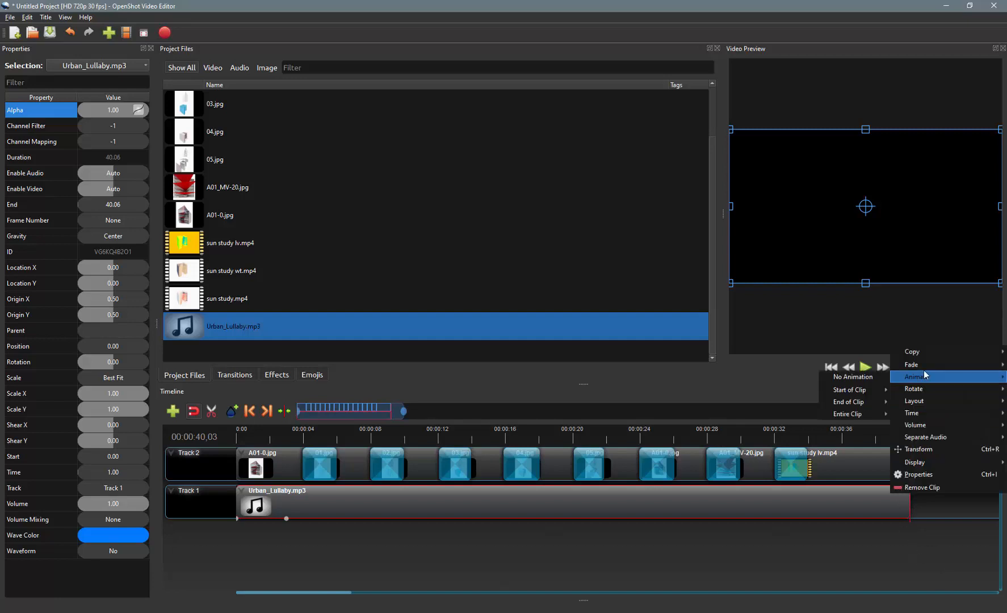
pyautogui.moveTo(849, 390)
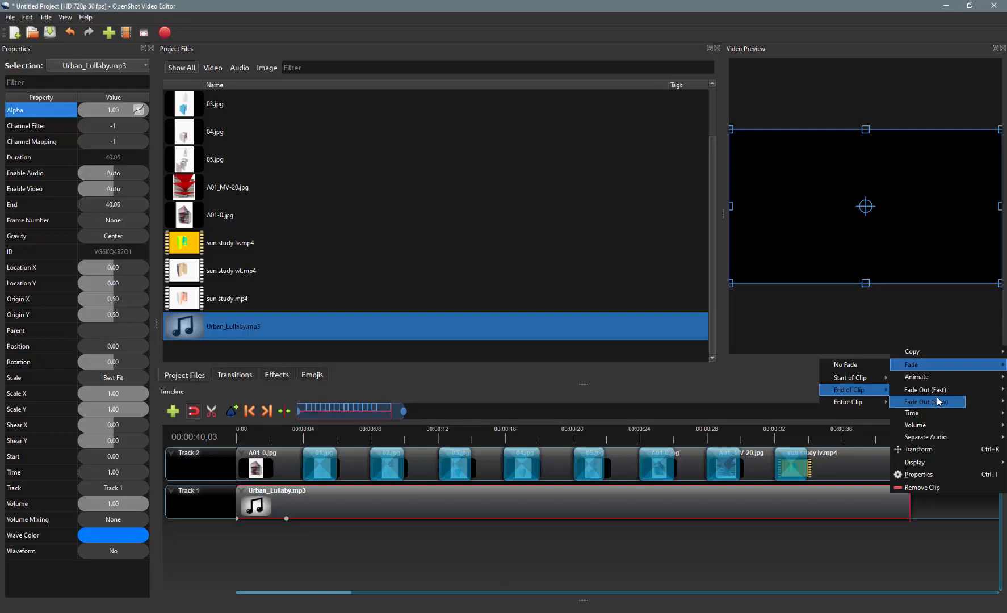
pyautogui.moveTo(934, 426)
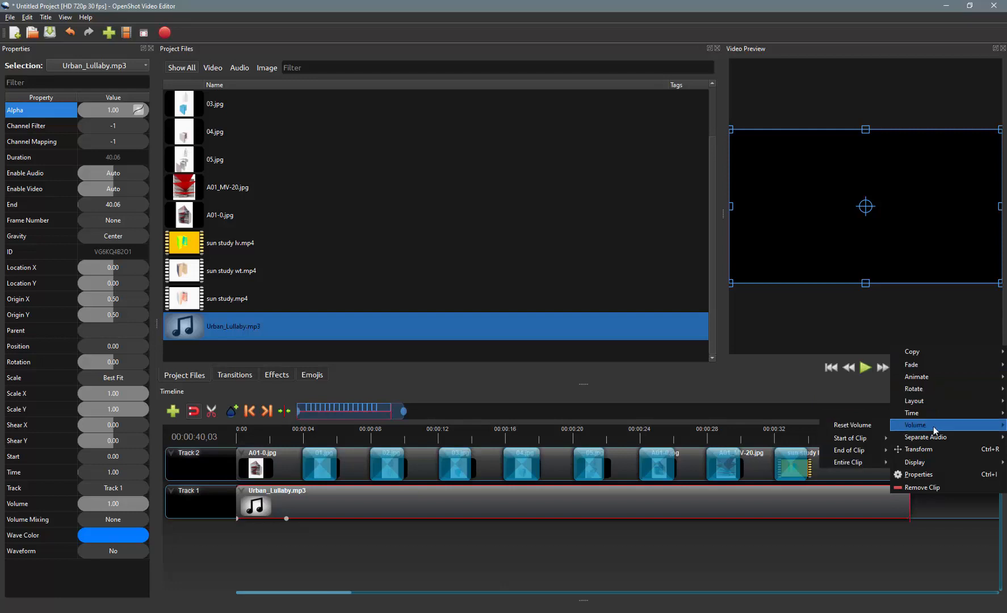
pyautogui.moveTo(858, 450)
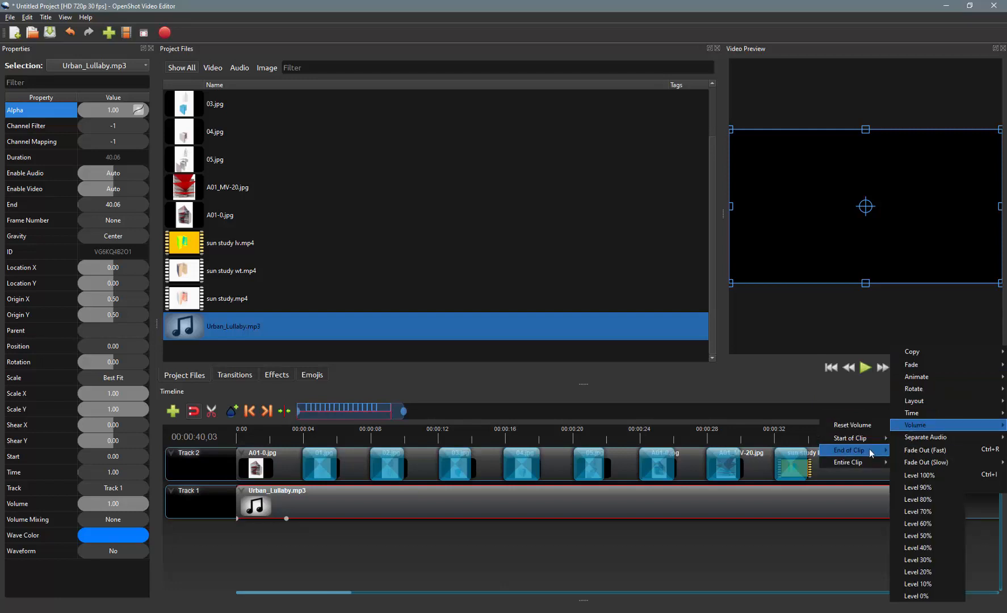
pyautogui.click(926, 462)
# Try to delete the music clip's fade-in keyframe at about 3 seconds, and undo the deletion
pyautogui.click(286, 519)
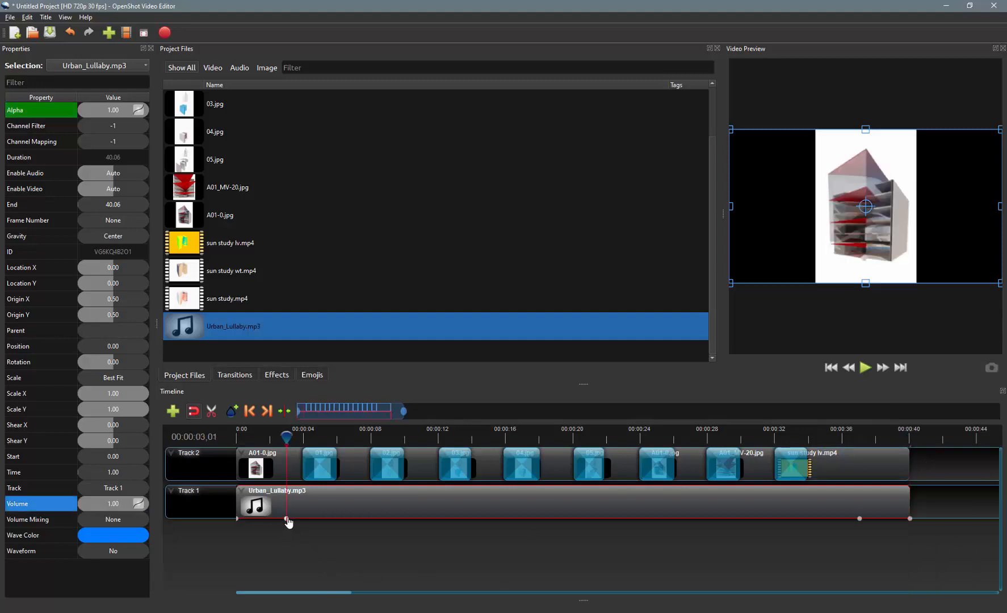
pyautogui.press('Delete')
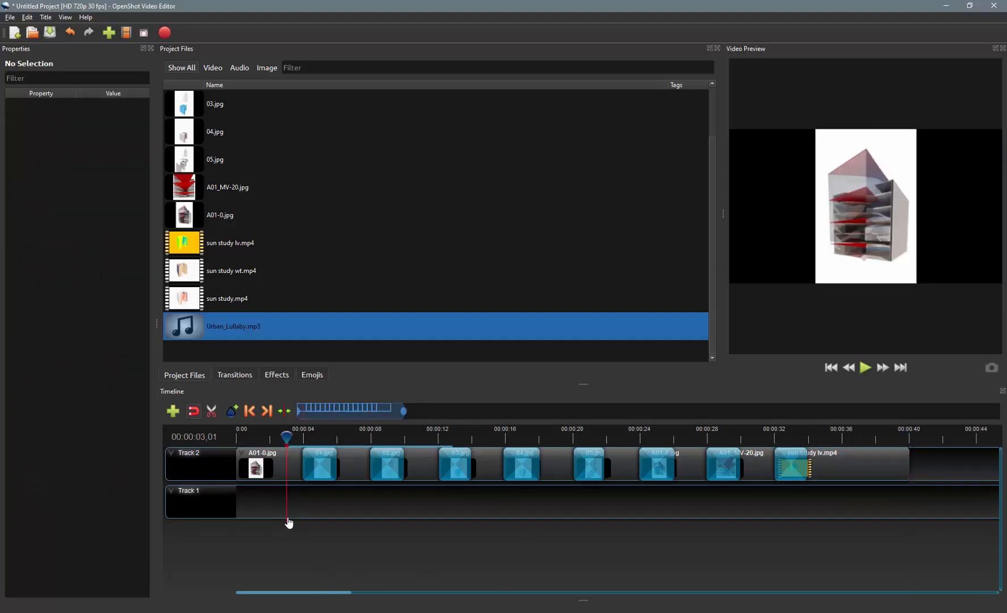
pyautogui.hotkey('ctrl', 'z')
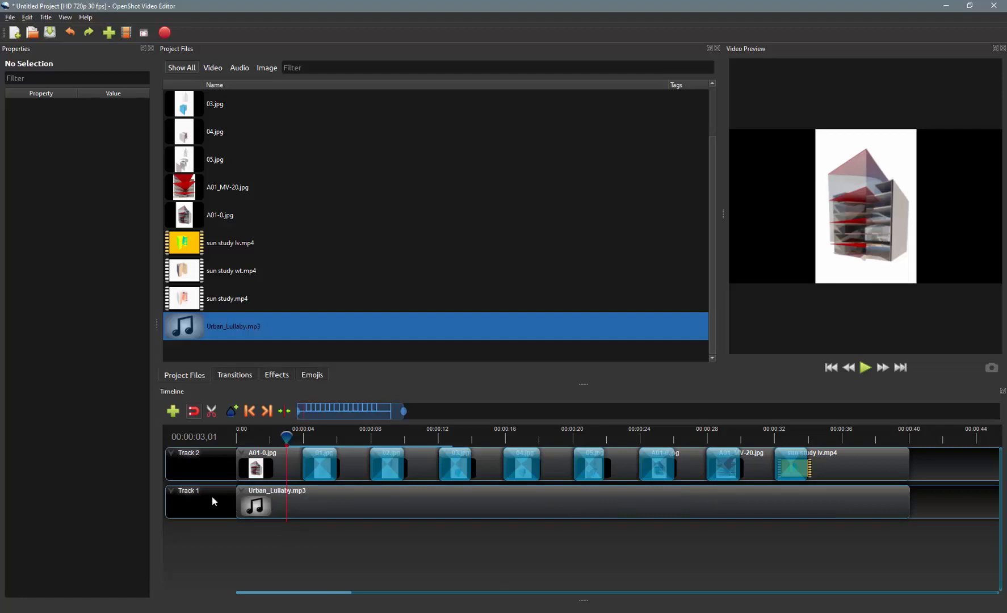
# Apply a slow volume fade-in to the start of the Urban_Lullaby.mp3 clip
pyautogui.rightClick(258, 500)
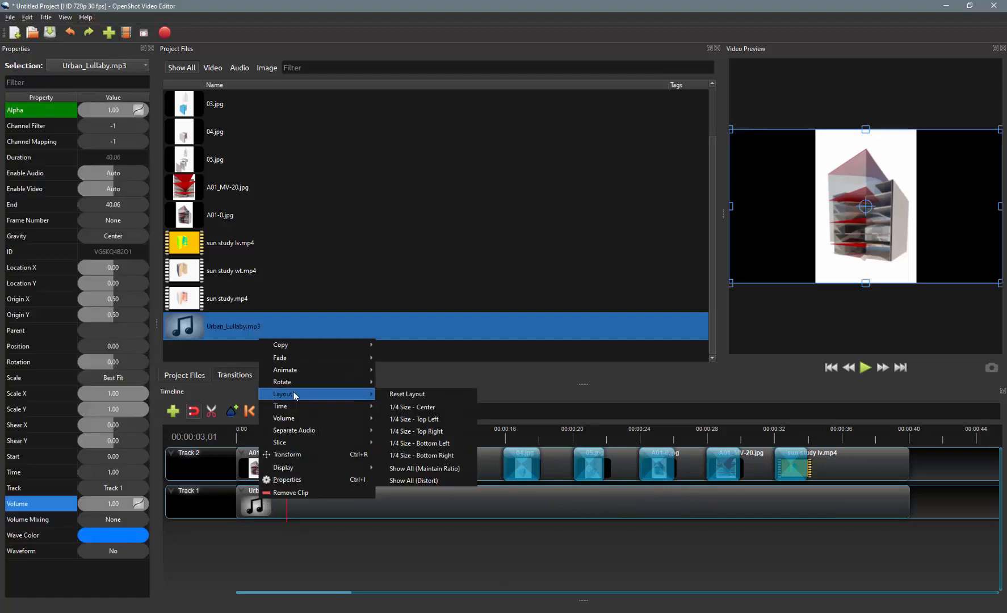
pyautogui.moveTo(330, 418)
pyautogui.moveTo(420, 430)
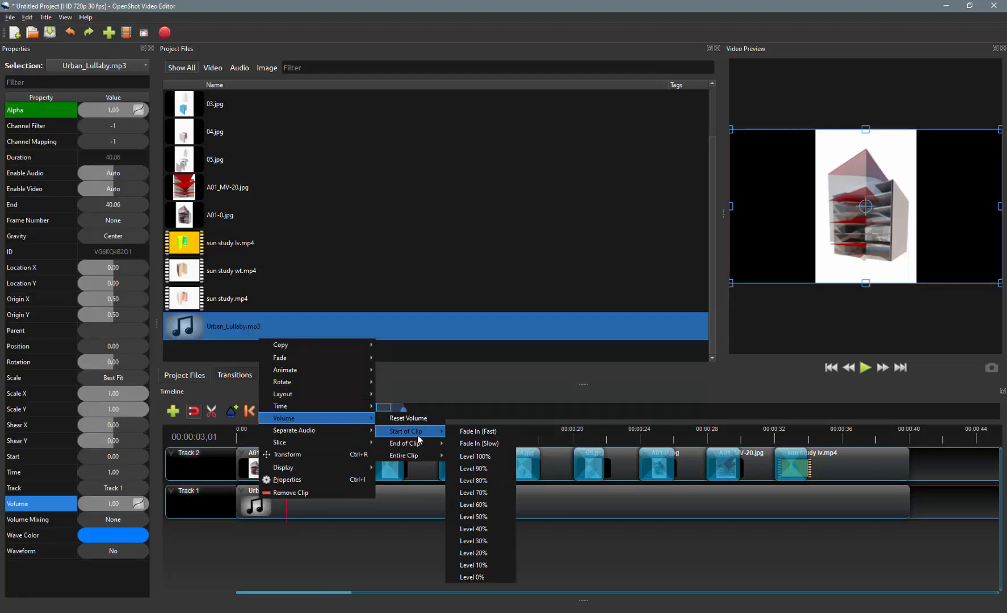
pyautogui.click(482, 442)
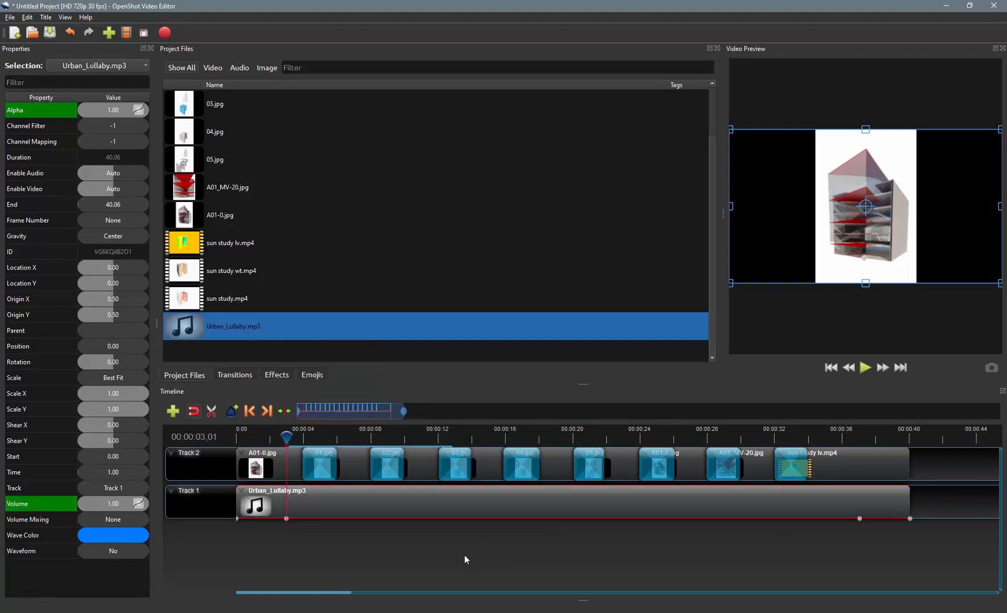
# Return the playhead to the start of the timeline and play the whole video to check clips, transitions and music
pyautogui.moveTo(285, 438); pyautogui.dragTo(223, 446)
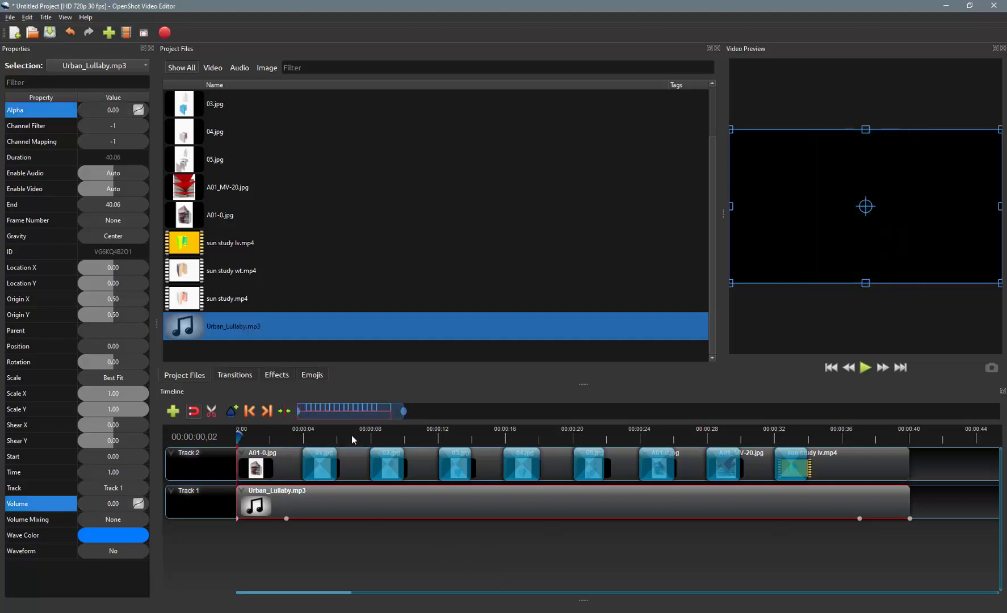
pyautogui.click(866, 367)
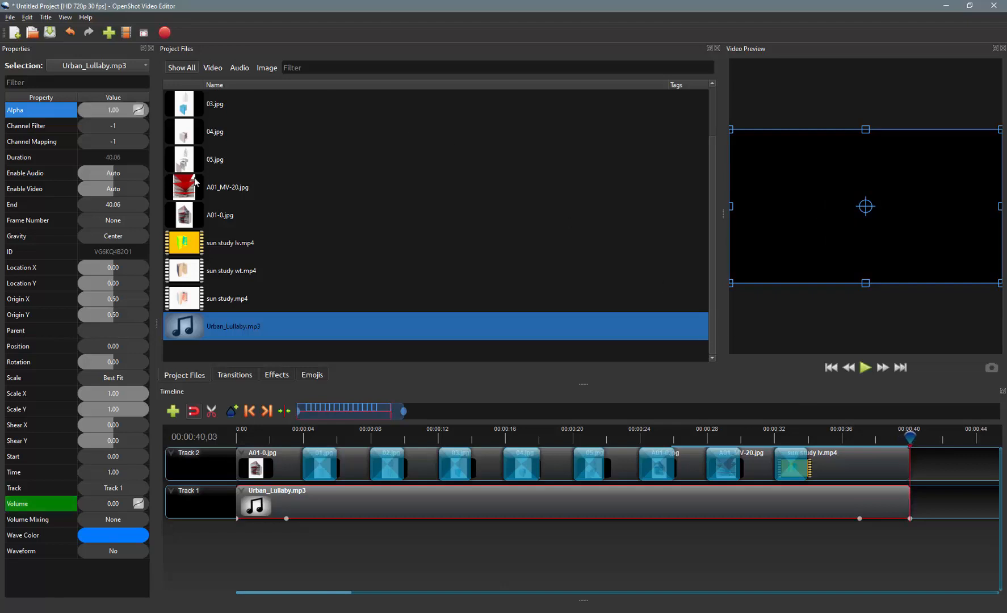
pyautogui.scroll(1, 318, 218)
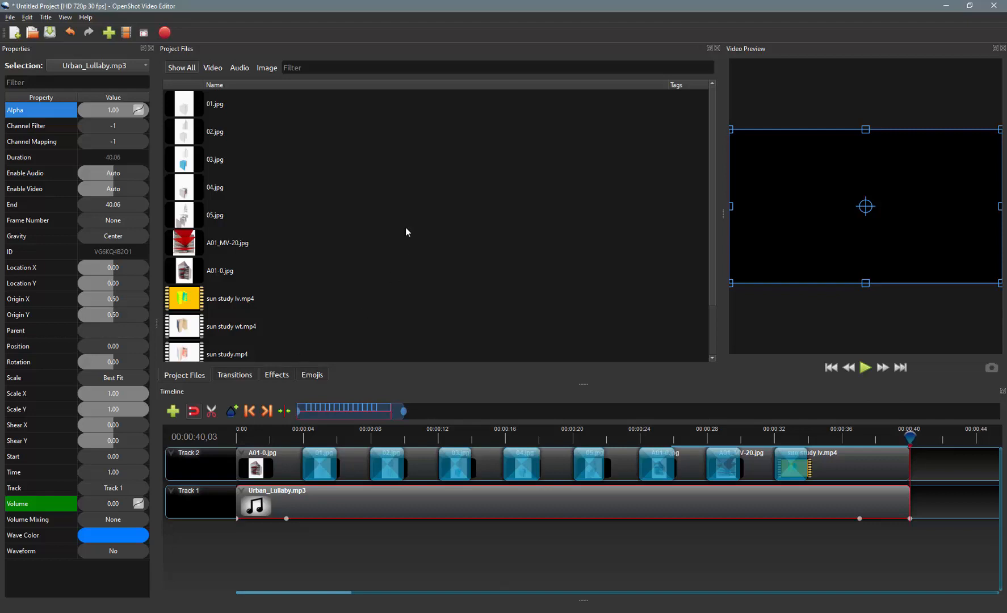
pyautogui.click(323, 142)
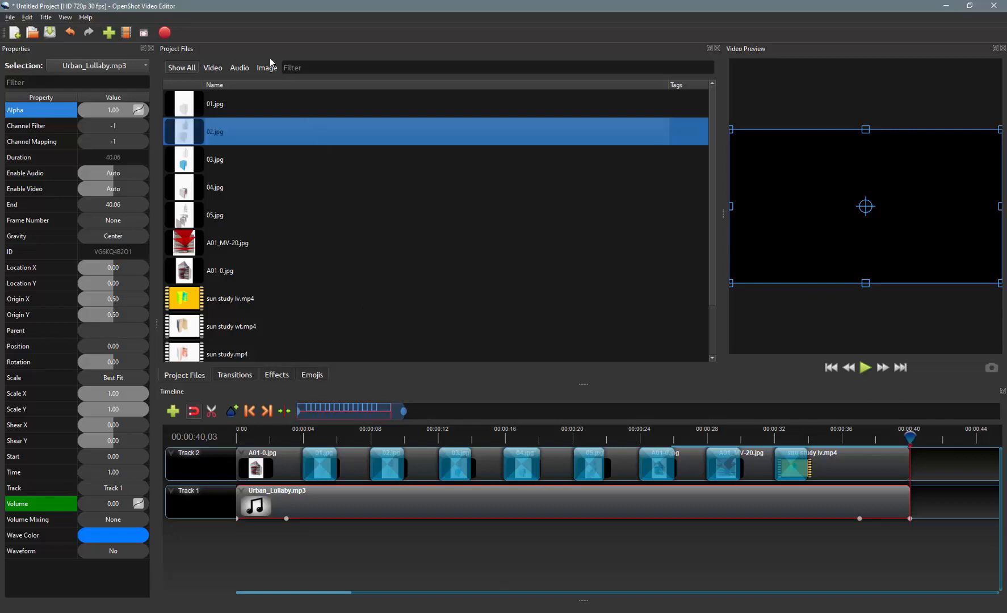
# Start a video export and set its video profile to FHD 1080i 30 fps (1920x1080)
pyautogui.click(166, 34)
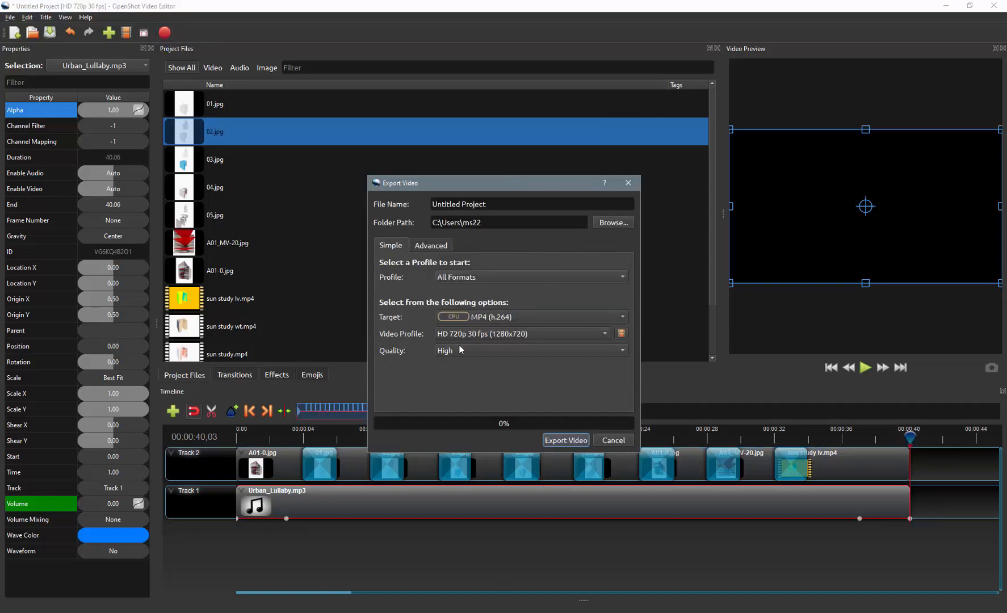
pyautogui.click(604, 335)
pyautogui.scroll(6, 552, 241)
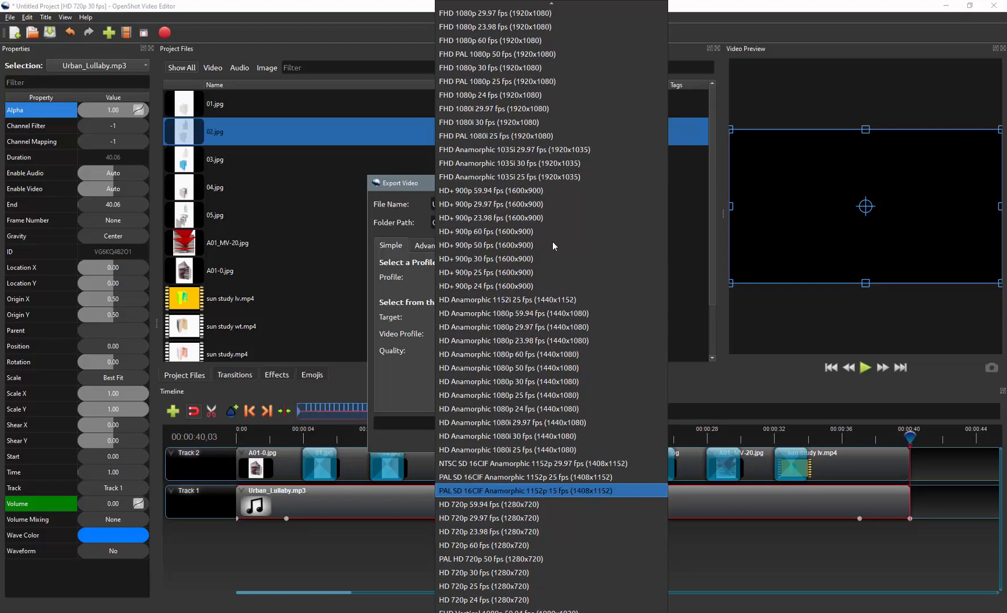
pyautogui.scroll(3, 553, 245)
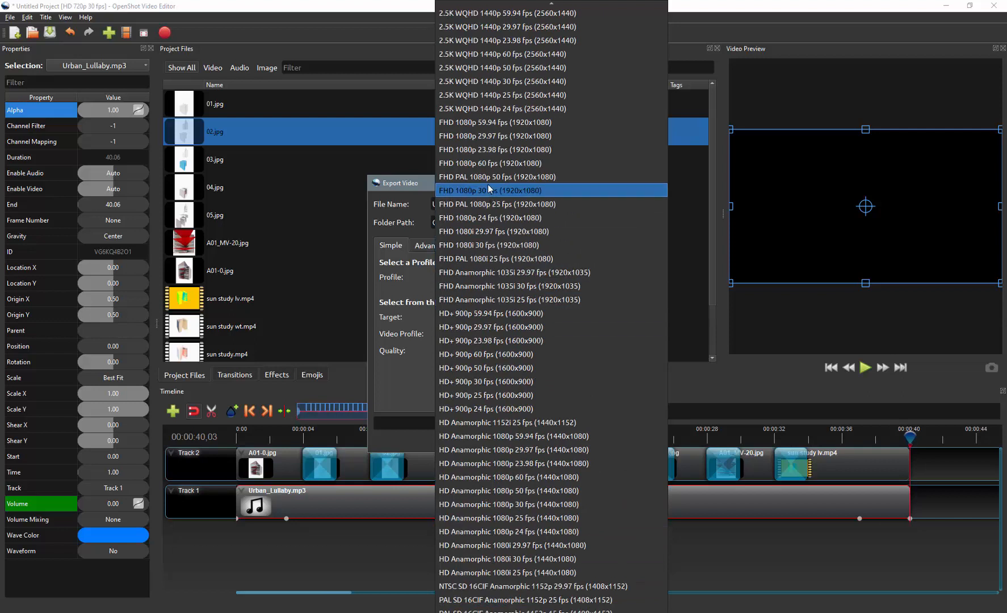
pyautogui.click(537, 245)
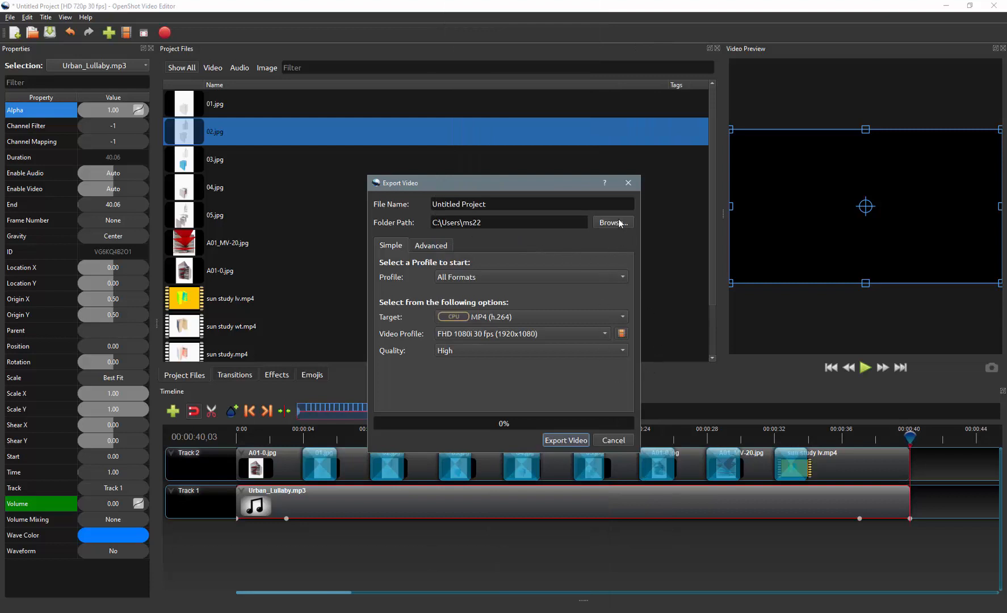
# Name the exported file final video
pyautogui.click(538, 205)
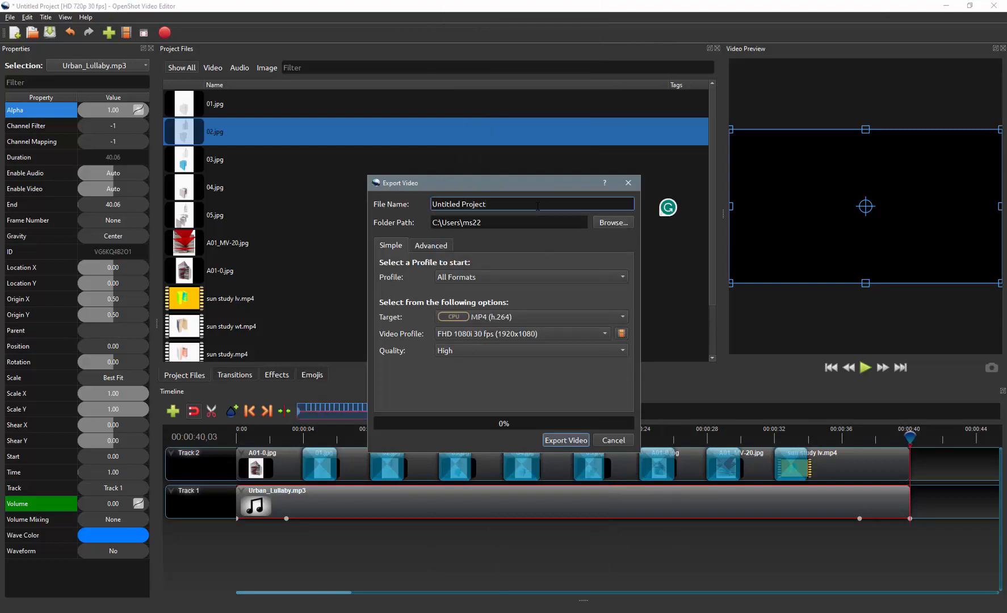
pyautogui.hotkey('ctrl', 'a')
pyautogui.write('final video')
# Choose the render test folder on the Desktop as the export destination
pyautogui.click(613, 222)
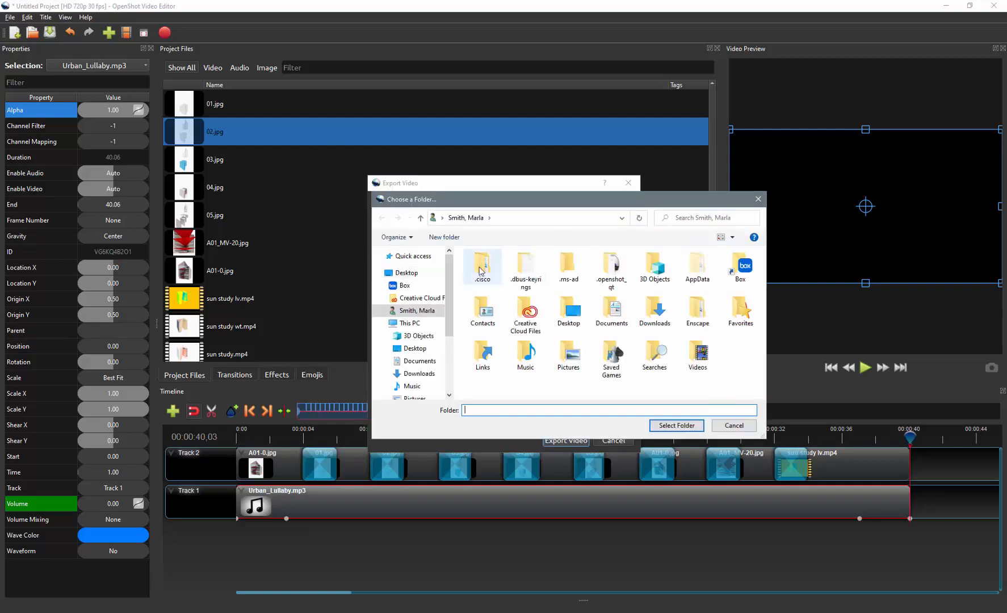
pyautogui.click(406, 273)
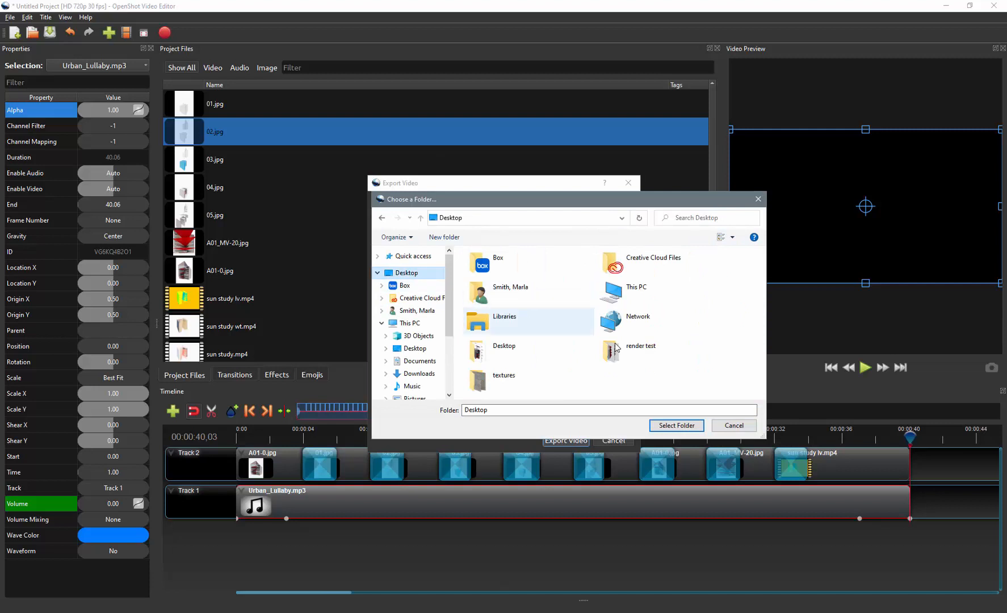
pyautogui.click(677, 426)
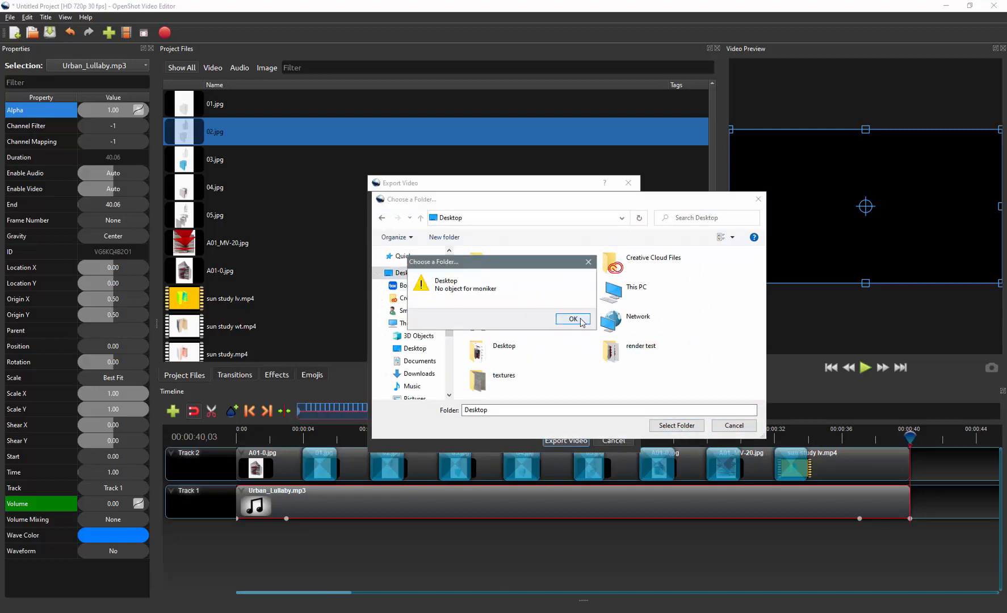
pyautogui.click(580, 320)
pyautogui.doubleClick(611, 350)
pyautogui.click(676, 426)
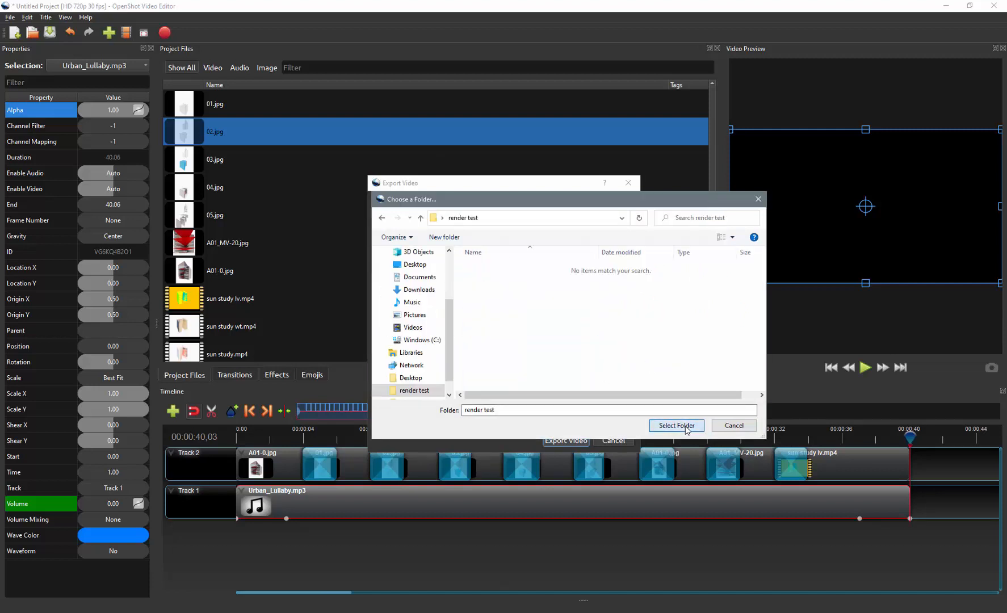
# Export the video as a high-quality H.264 MP4 and close the export dialog once rendering finishes
pyautogui.click(579, 442)
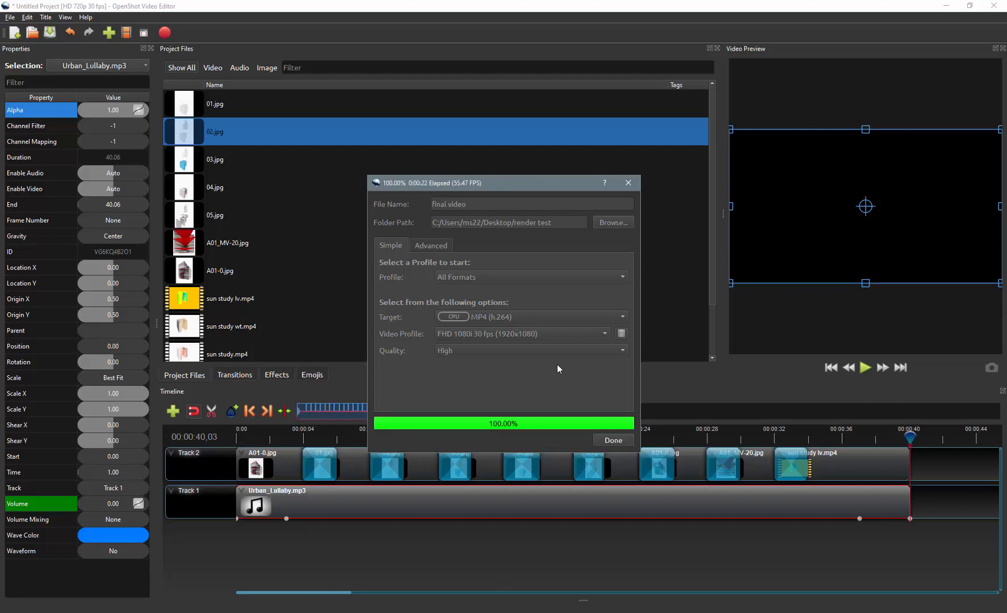
pyautogui.click(614, 442)
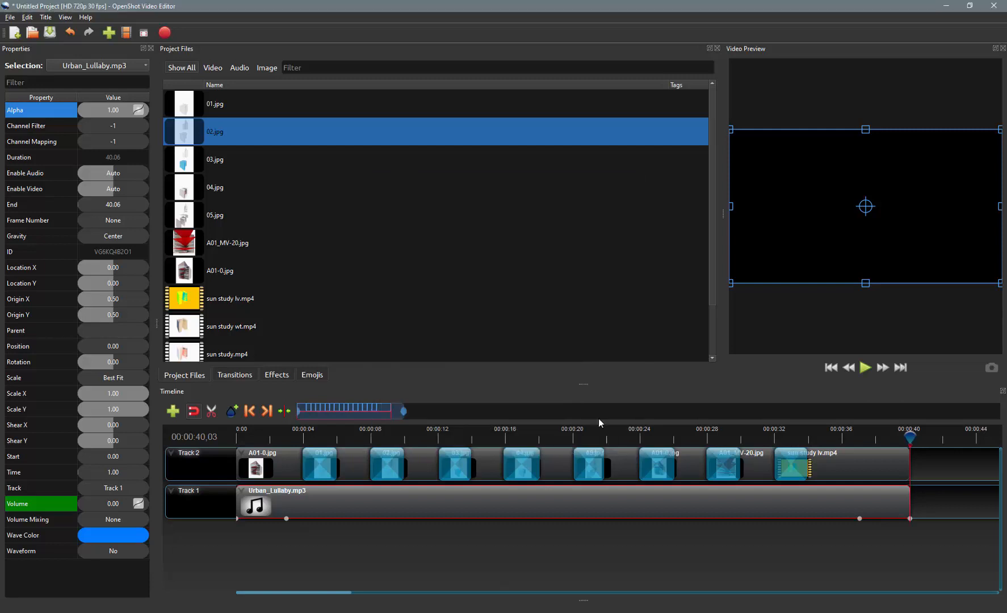
pyautogui.rightClick(189, 188)
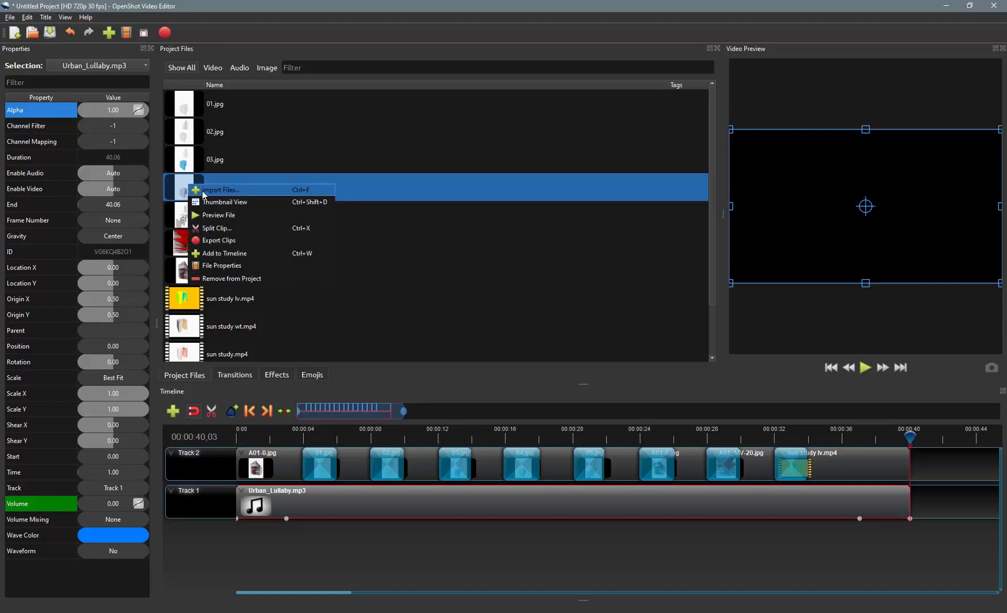
pyautogui.click(216, 190)
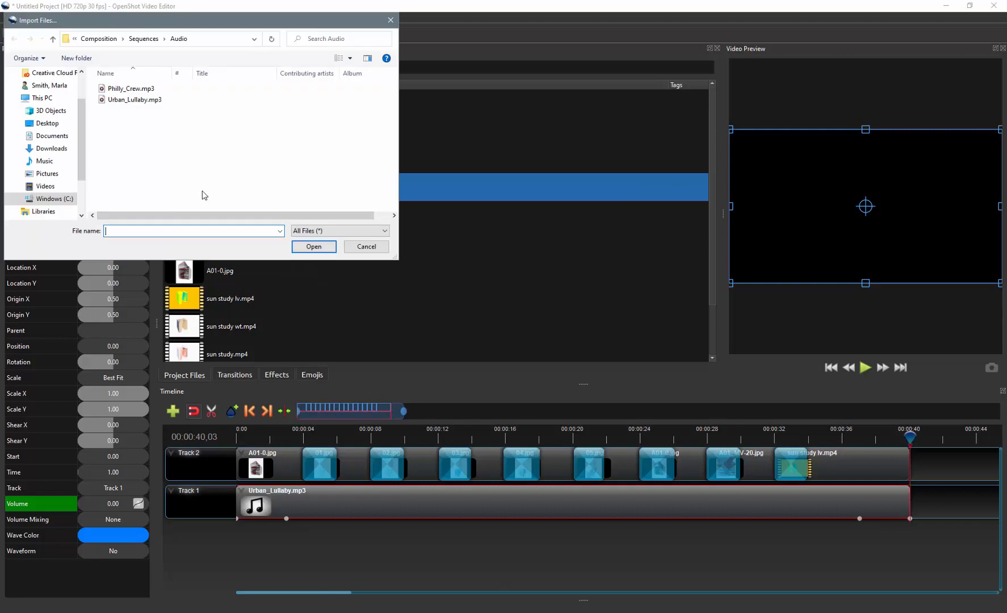
pyautogui.click(356, 245)
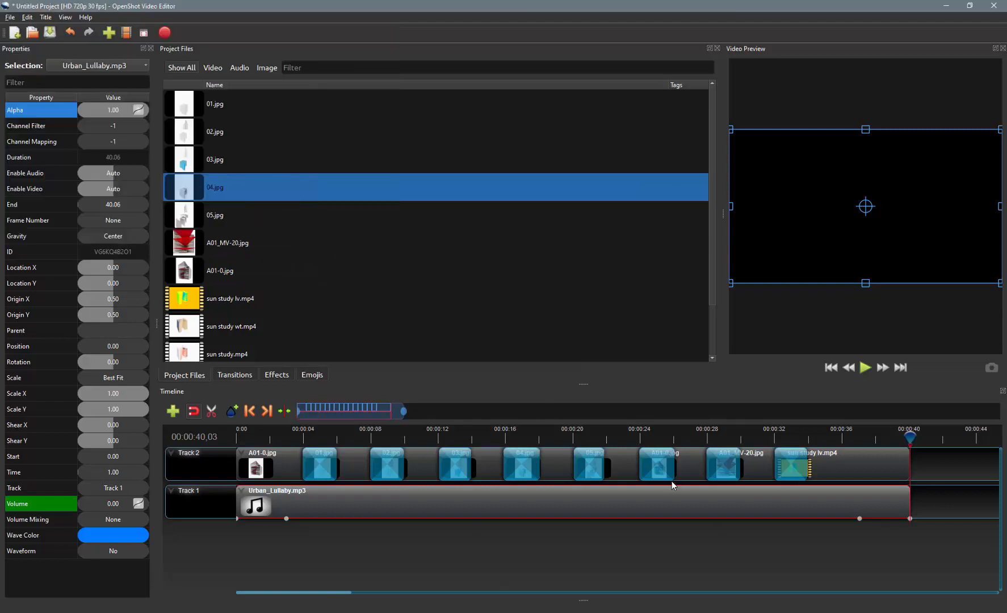
pyautogui.click(421, 279)
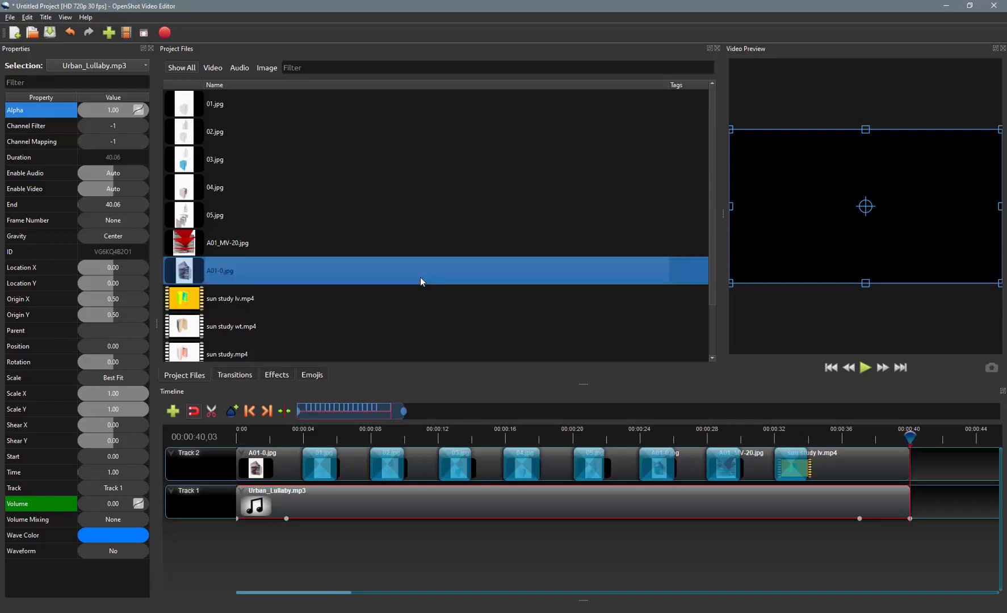